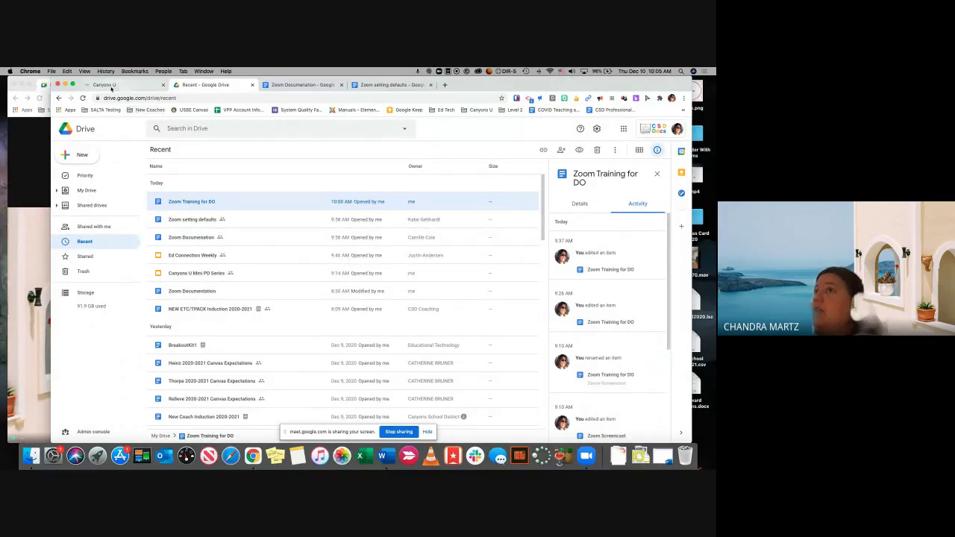
Search for 'canyons u' and open the Canyons U page on the Canyons School District site.
{"action": "left_click", "coordinate": [116, 86]}
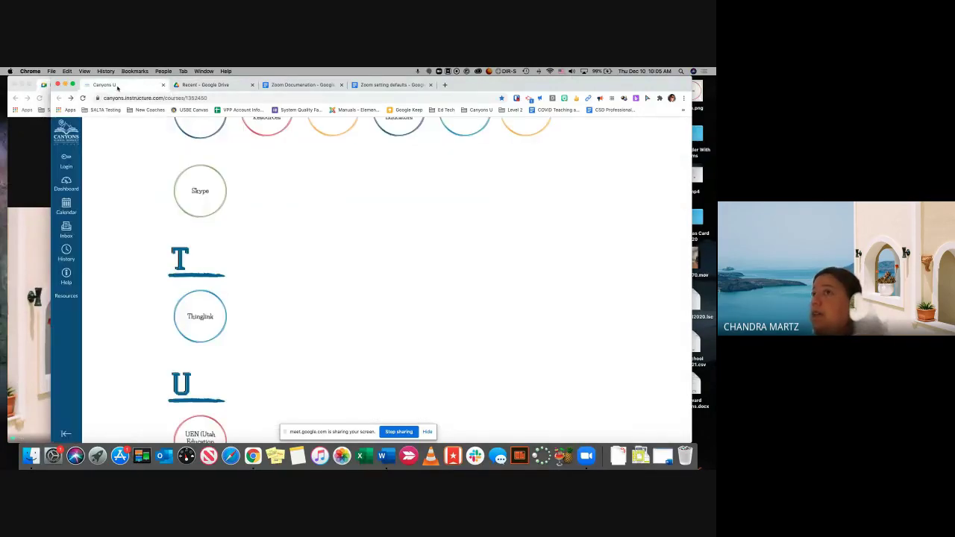
{"action": "left_click", "coordinate": [137, 99]}
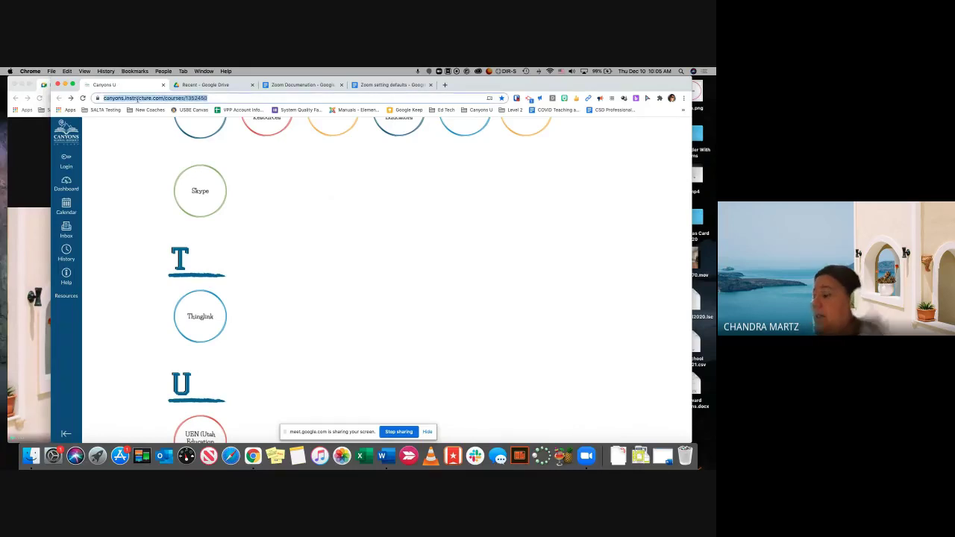
{"action": "type", "text": "canyons u"}
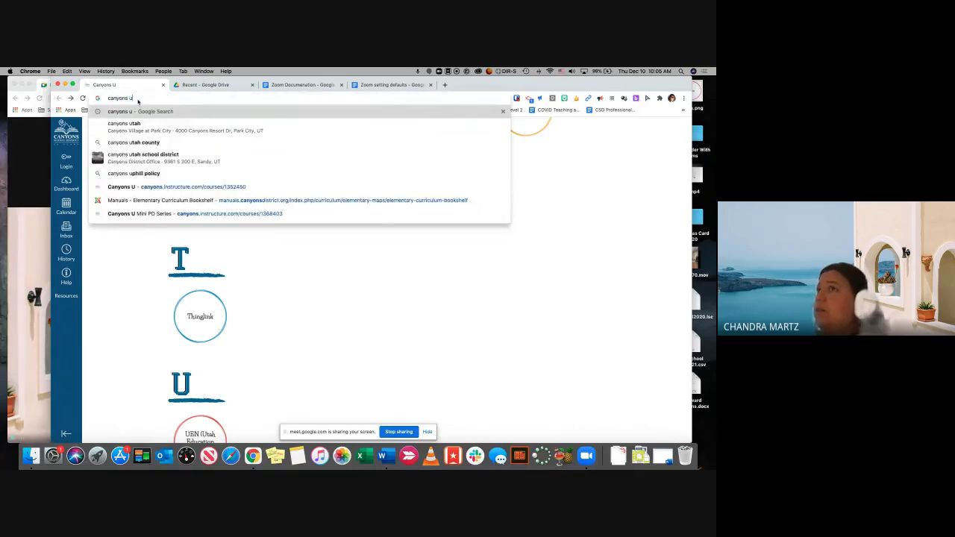
{"action": "key", "text": "Return"}
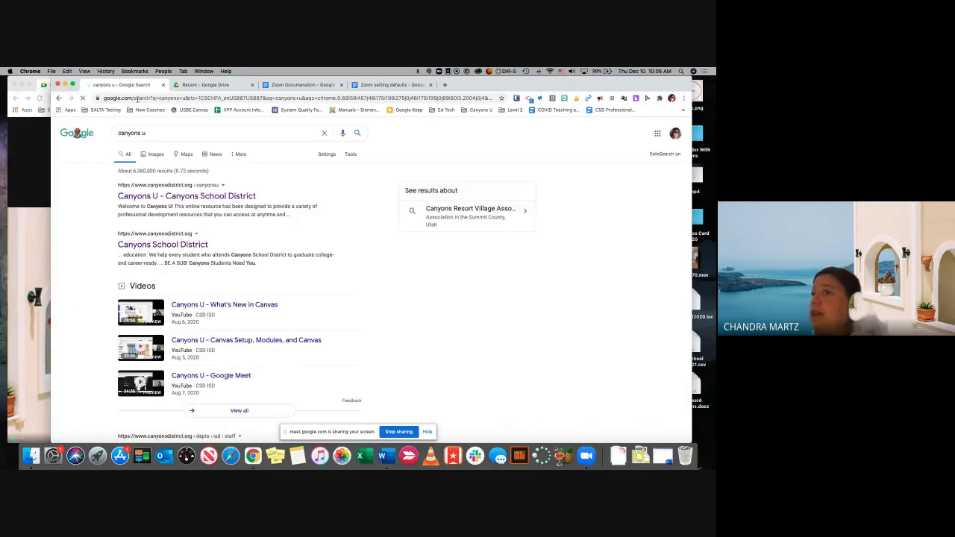
{"action": "left_click", "coordinate": [165, 197]}
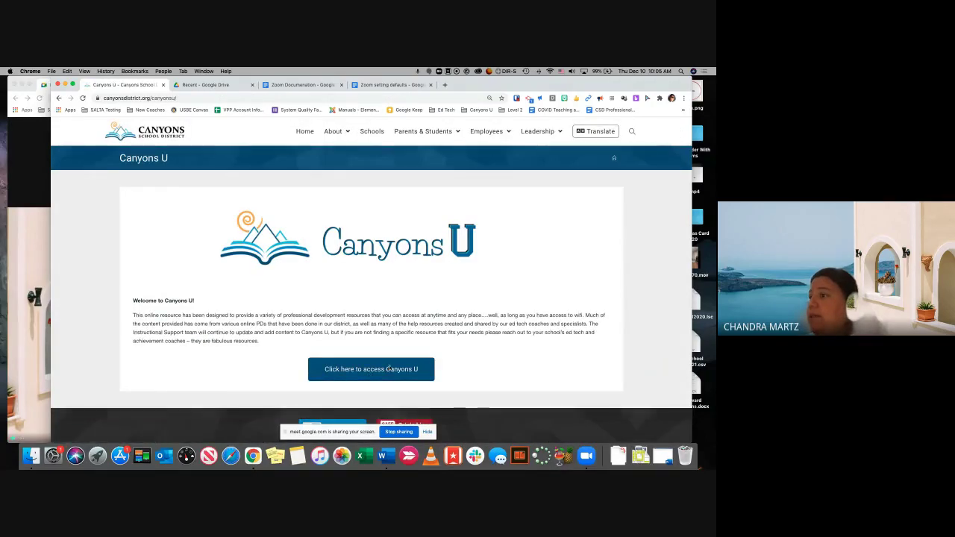
{"action": "left_click", "coordinate": [389, 369]}
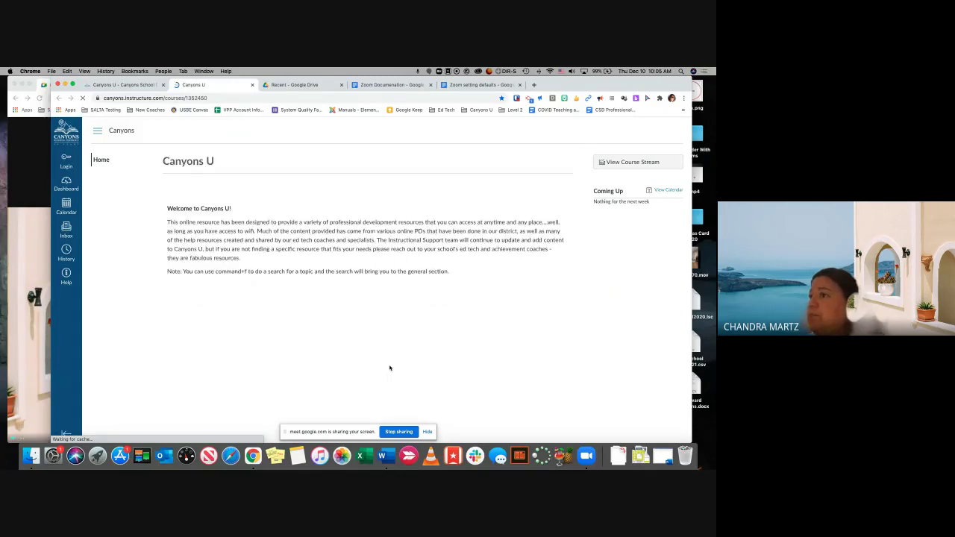
{"action": "scroll", "coordinate": [371, 275], "scroll_direction": "down", "scroll_amount": 5}
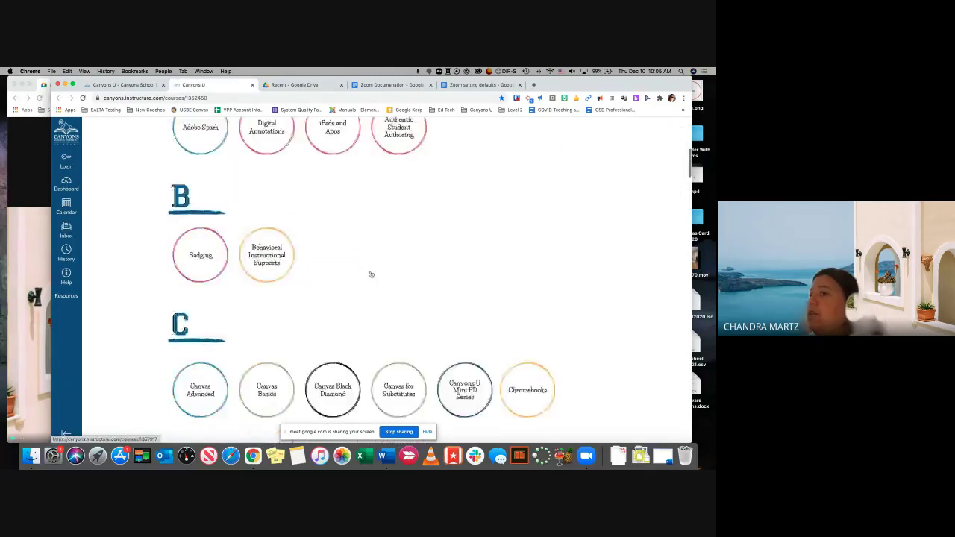
{"action": "scroll", "coordinate": [371, 275], "scroll_direction": "down", "scroll_amount": 3}
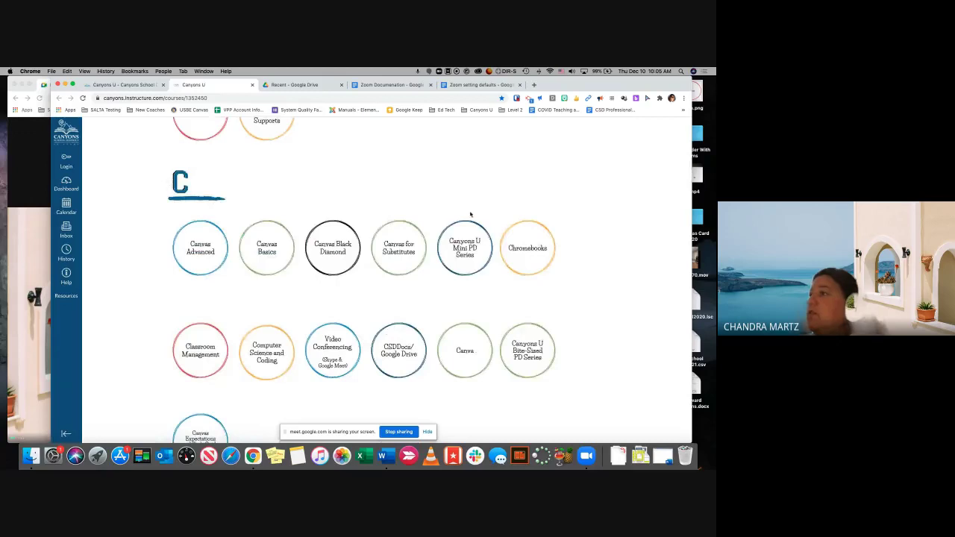
{"action": "scroll", "coordinate": [482, 260], "scroll_direction": "down", "scroll_amount": 1}
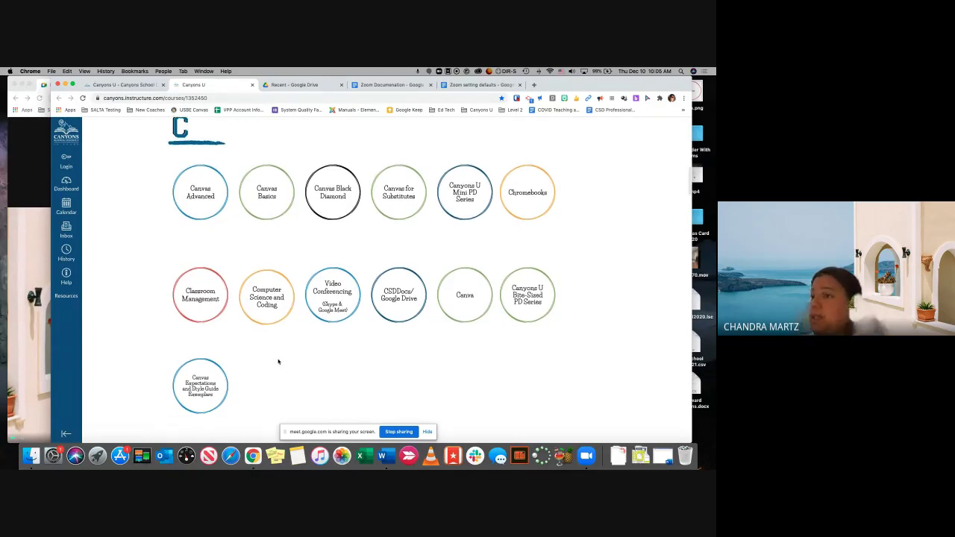
{"action": "scroll", "coordinate": [279, 362], "scroll_direction": "down", "scroll_amount": 15}
{"action": "scroll", "coordinate": [278, 362], "scroll_direction": "down", "scroll_amount": 15}
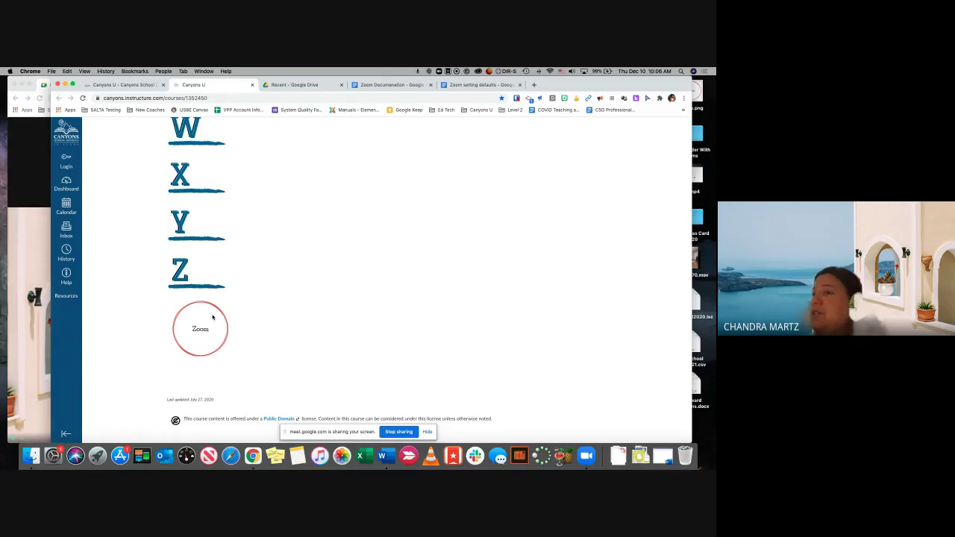
{"action": "scroll", "coordinate": [212, 317], "scroll_direction": "up", "scroll_amount": 20}
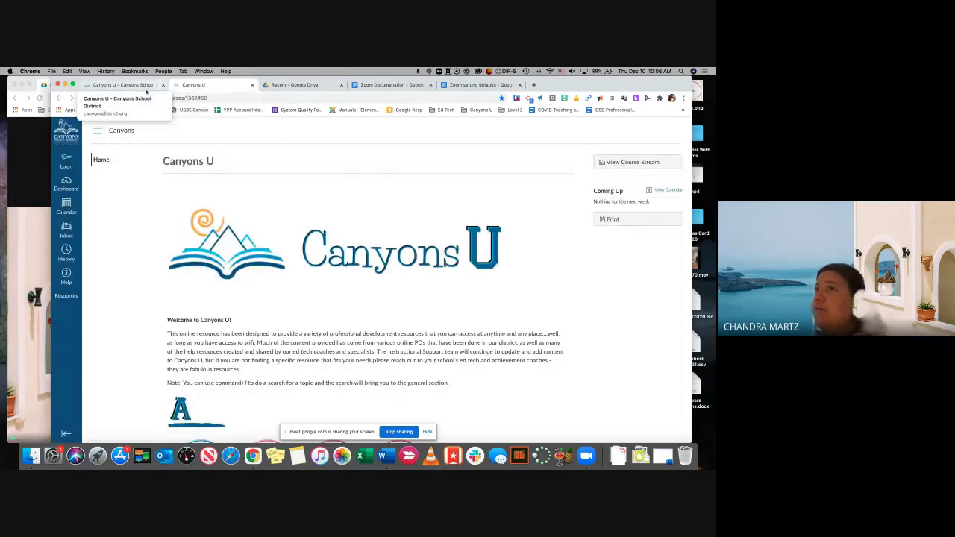
Close the Canvas and Canyons U tabs, skim Zoom Documentation, then bring up Zoom setting defaults.
{"action": "left_click", "coordinate": [251, 84]}
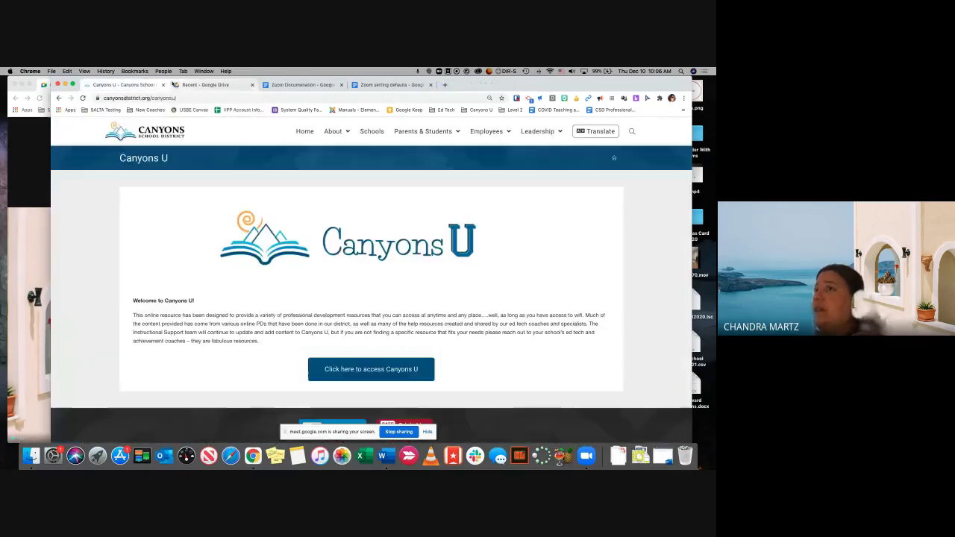
{"action": "left_click", "coordinate": [163, 85]}
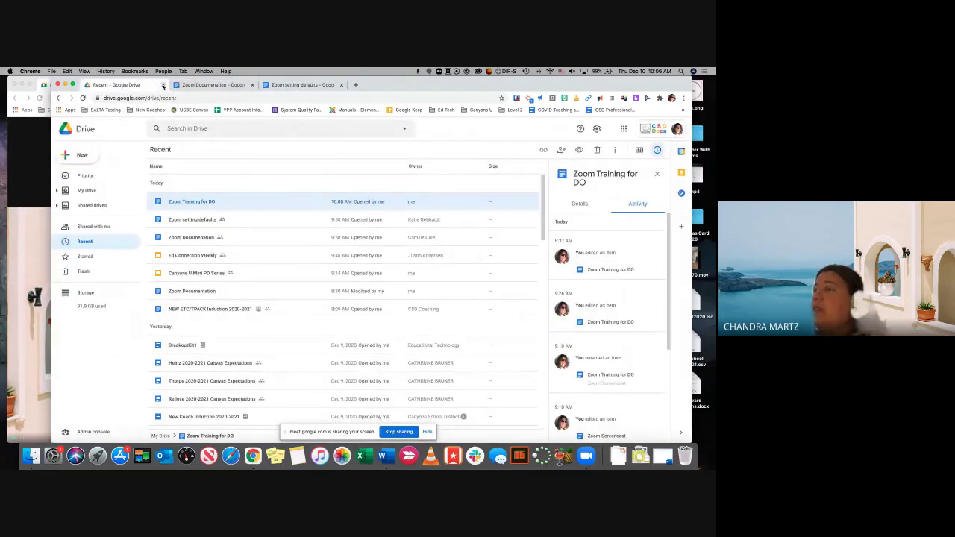
{"action": "left_click", "coordinate": [208, 85]}
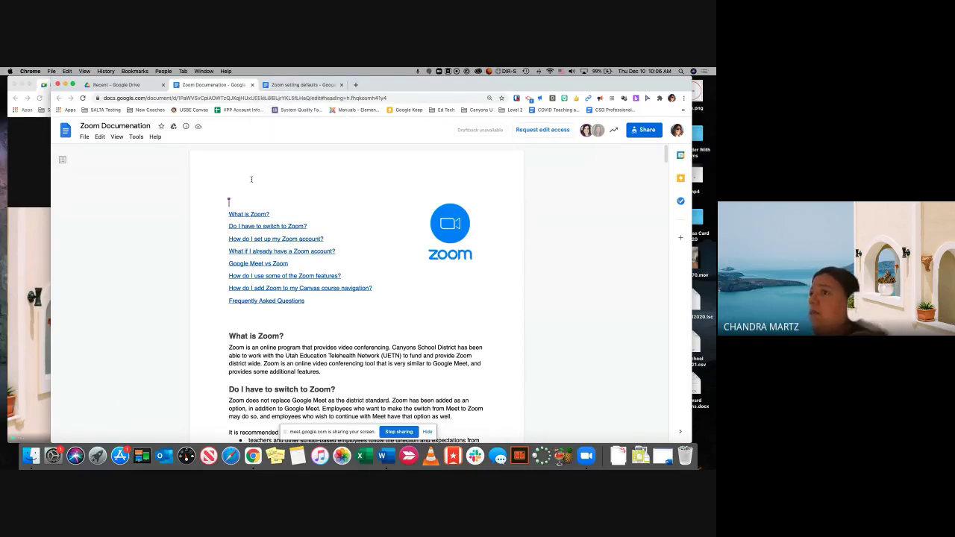
{"action": "scroll", "coordinate": [251, 179], "scroll_direction": "down", "scroll_amount": 5}
{"action": "scroll", "coordinate": [252, 179], "scroll_direction": "down", "scroll_amount": 3}
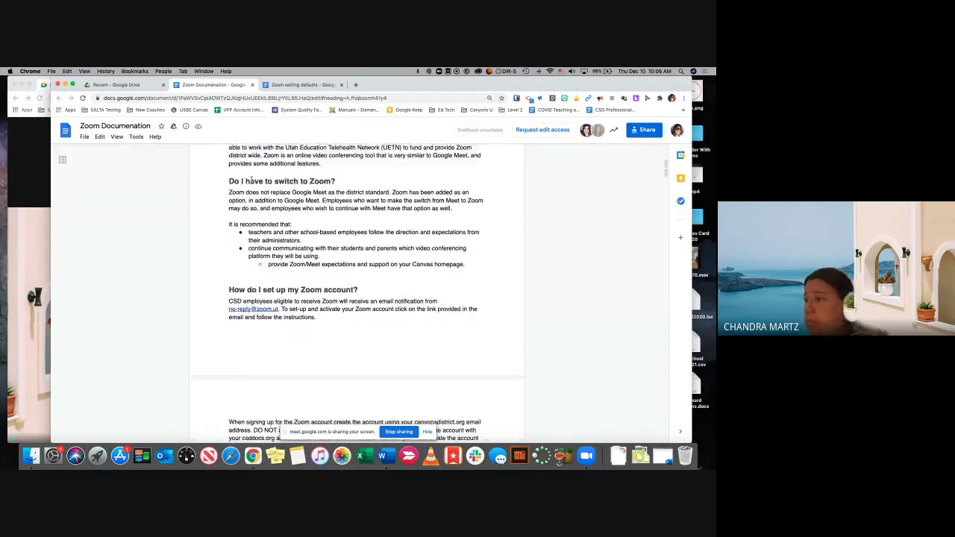
{"action": "scroll", "coordinate": [251, 180], "scroll_direction": "down", "scroll_amount": 4}
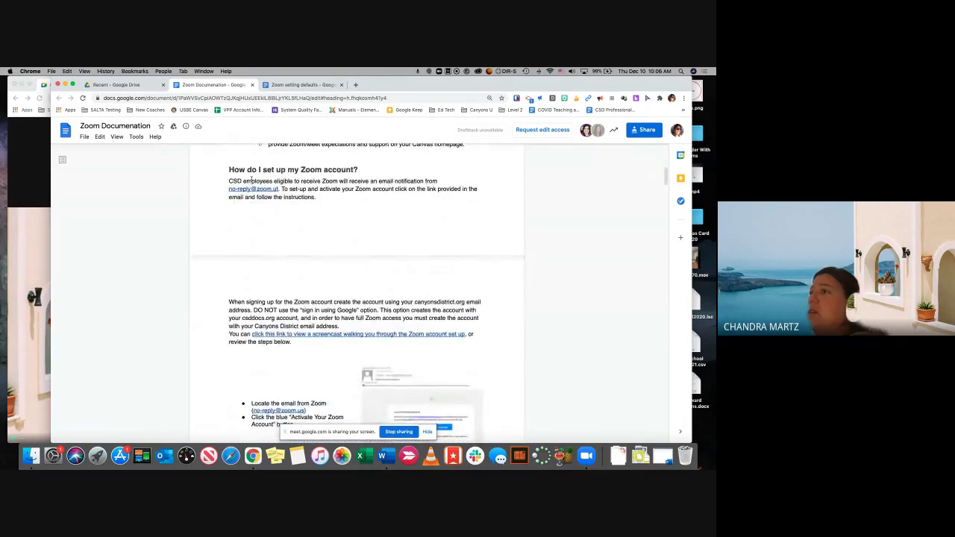
{"action": "scroll", "coordinate": [252, 179], "scroll_direction": "up", "scroll_amount": 10}
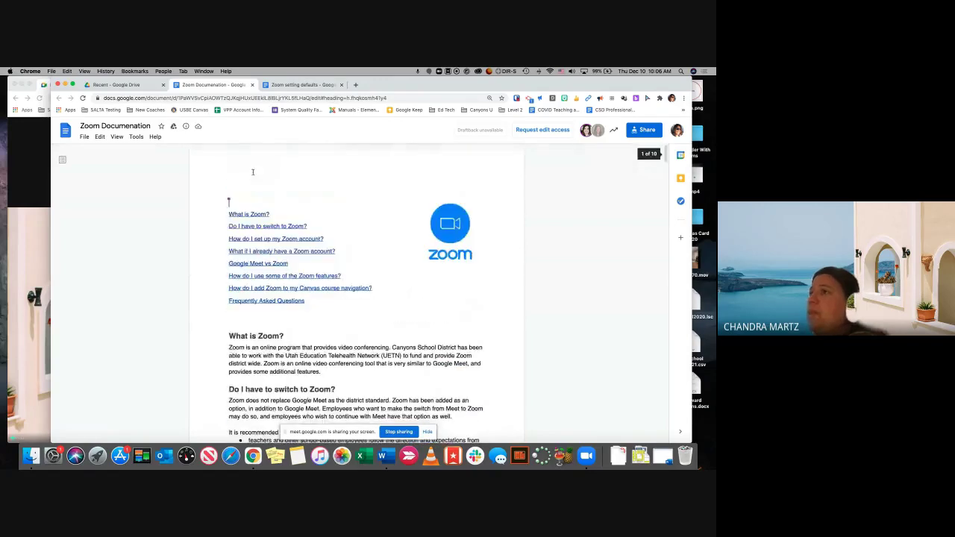
{"action": "left_click", "coordinate": [274, 85]}
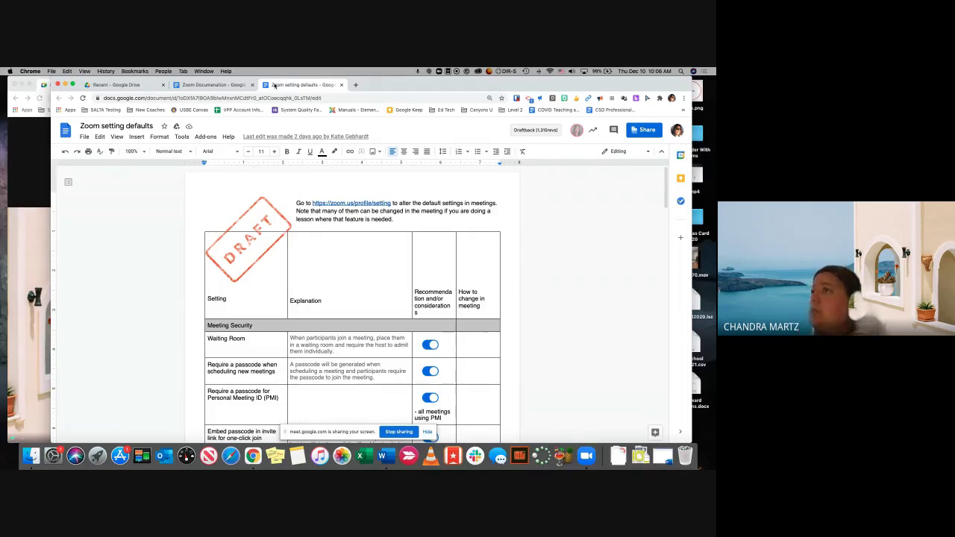
Open zoom.us in a new tab and go to the account's Profile page.
{"action": "left_click", "coordinate": [356, 85]}
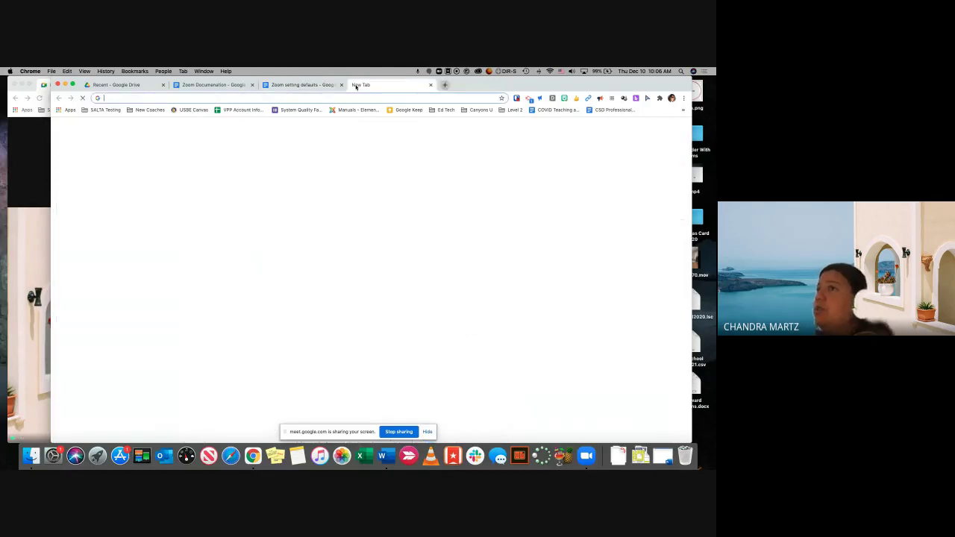
{"action": "type", "text": "zoom.us"}
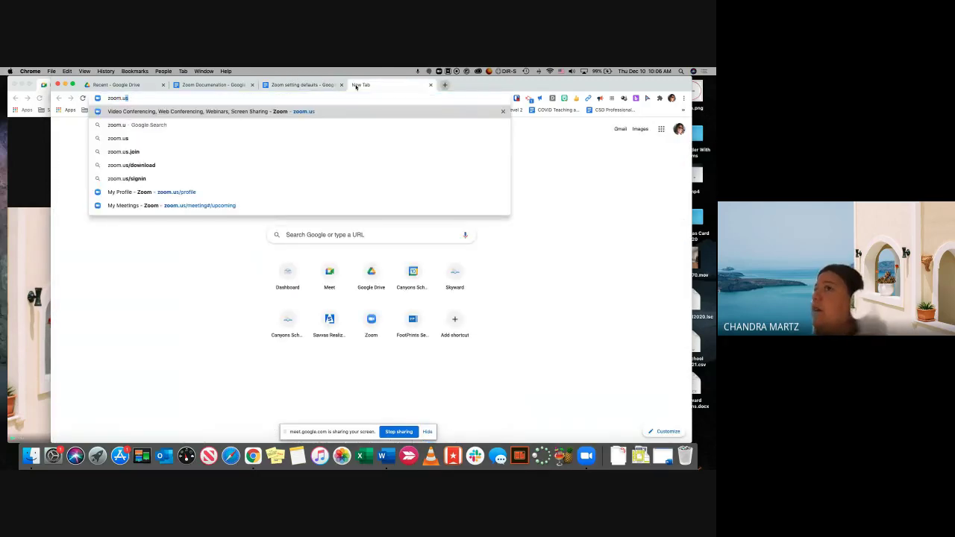
{"action": "key", "text": "Return"}
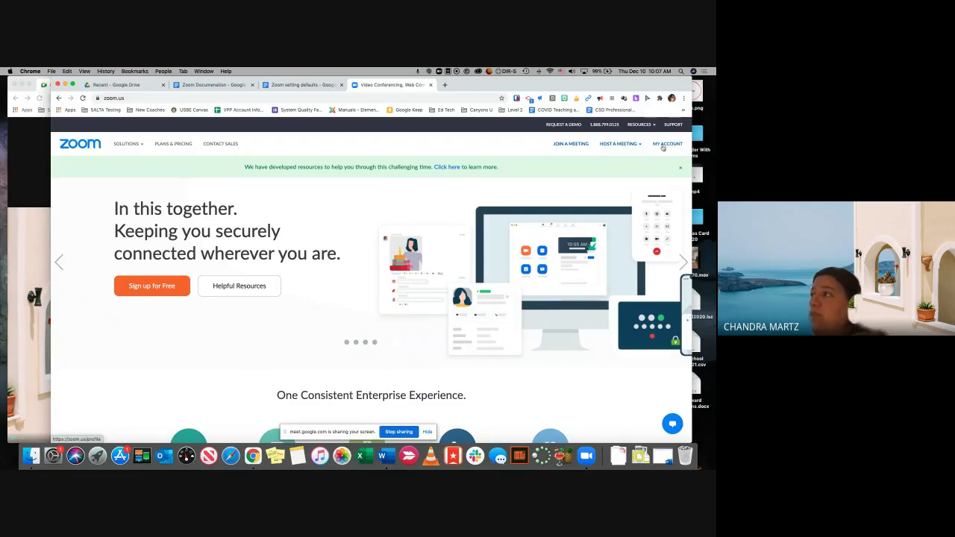
{"action": "left_click", "coordinate": [662, 148]}
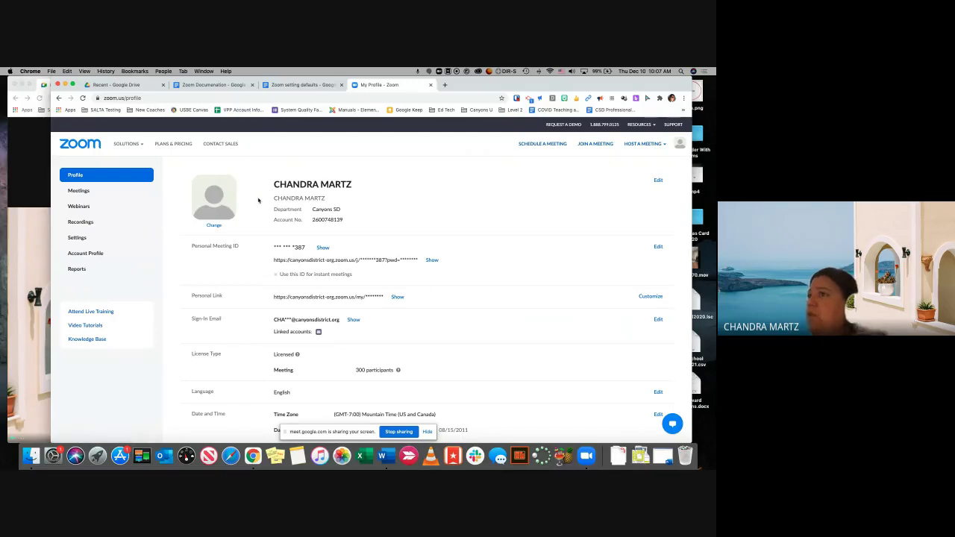
Show the full Personal Link on the Zoom Profile page.
{"action": "scroll", "coordinate": [258, 200], "scroll_direction": "down", "scroll_amount": 1}
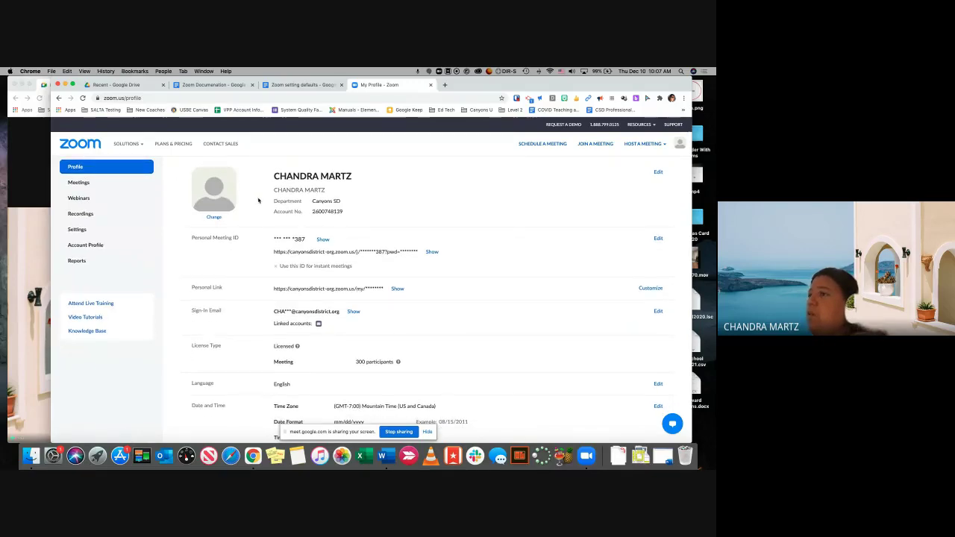
{"action": "scroll", "coordinate": [239, 231], "scroll_direction": "down", "scroll_amount": 2}
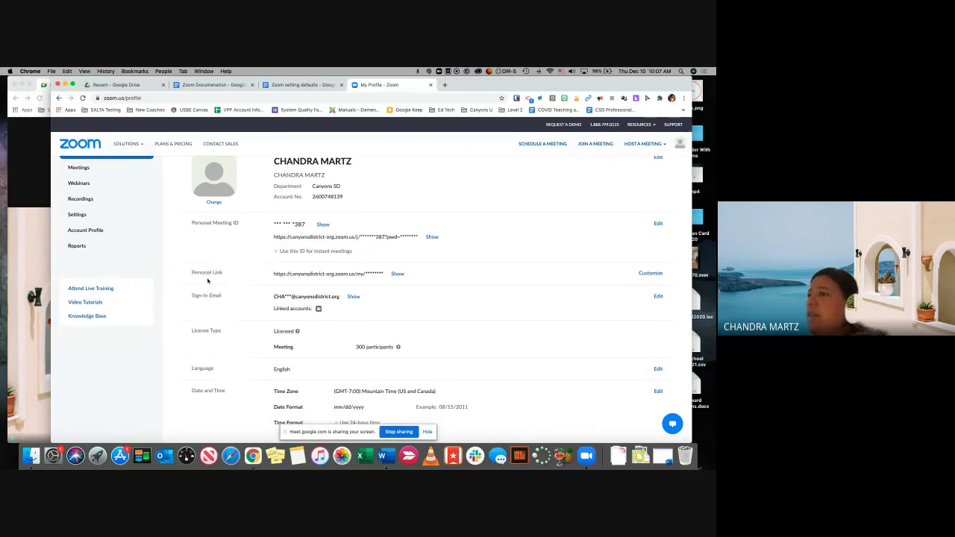
{"action": "left_click", "coordinate": [398, 275]}
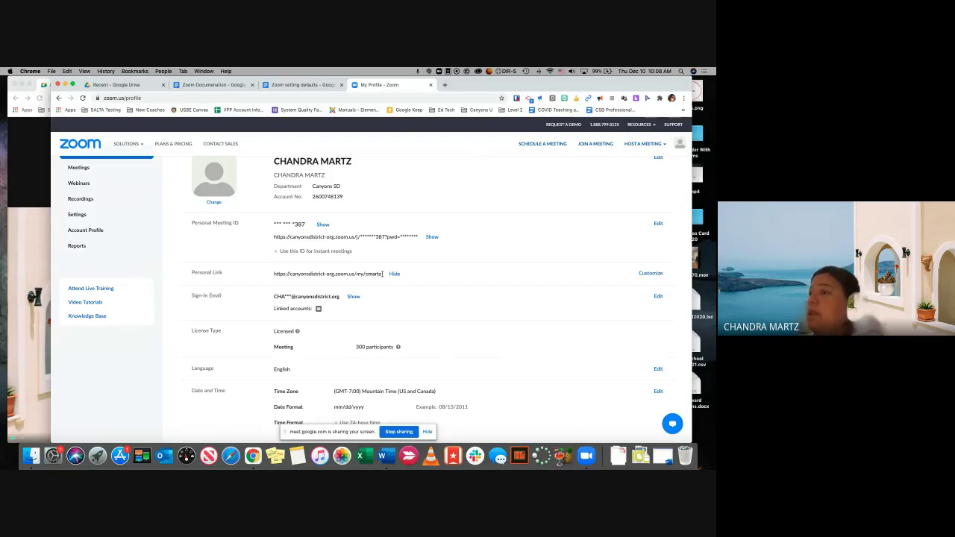
{"action": "scroll", "coordinate": [383, 274], "scroll_direction": "down", "scroll_amount": 1}
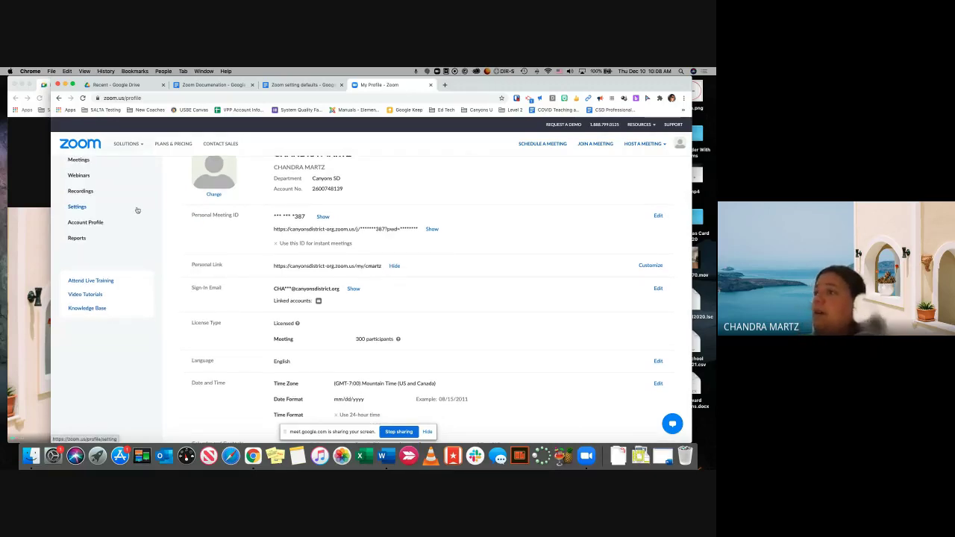
{"action": "scroll", "coordinate": [128, 218], "scroll_direction": "up", "scroll_amount": 2}
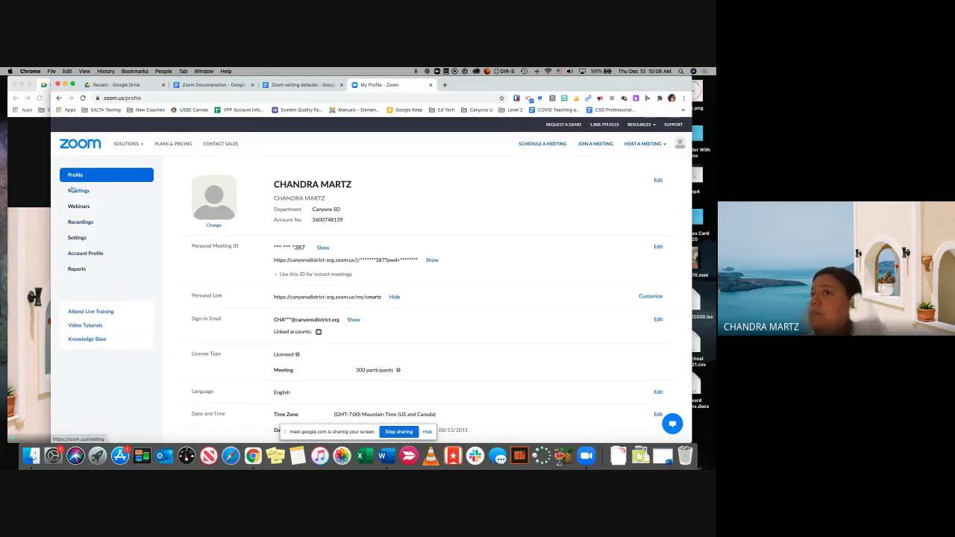
Open Settings and review the Security section's Waiting Room and passcode options.
{"action": "left_click", "coordinate": [78, 238]}
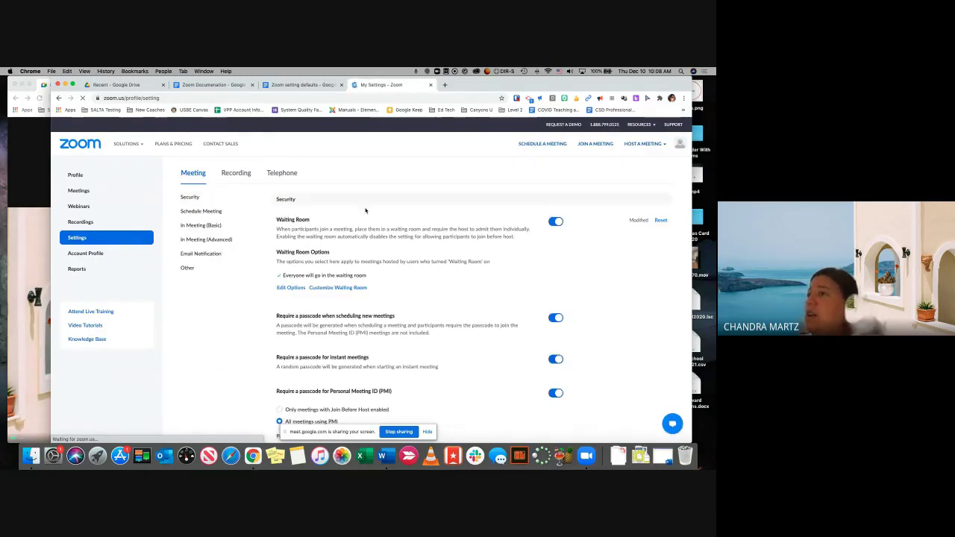
{"action": "scroll", "coordinate": [365, 211], "scroll_direction": "down", "scroll_amount": 1}
{"action": "scroll", "coordinate": [365, 211], "scroll_direction": "down", "scroll_amount": 5}
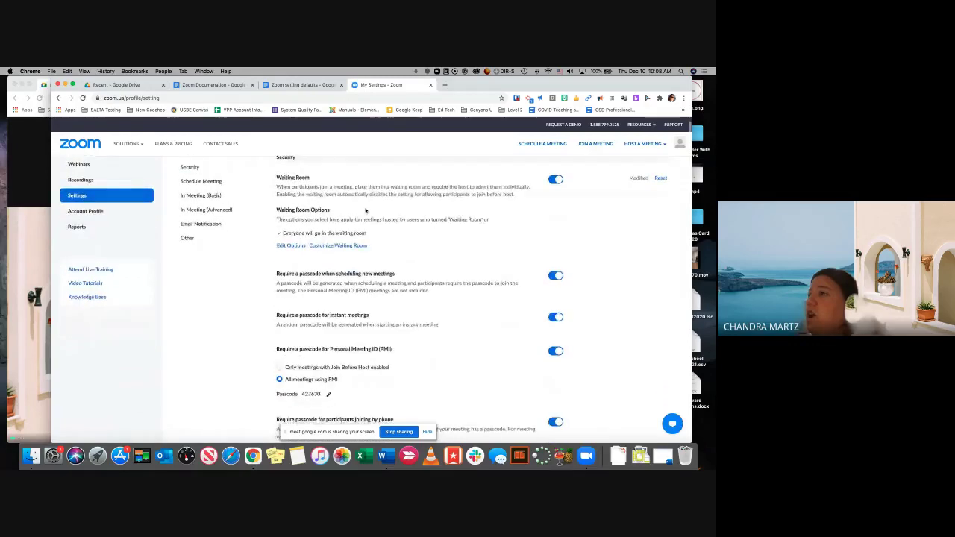
{"action": "scroll", "coordinate": [365, 211], "scroll_direction": "down", "scroll_amount": 1}
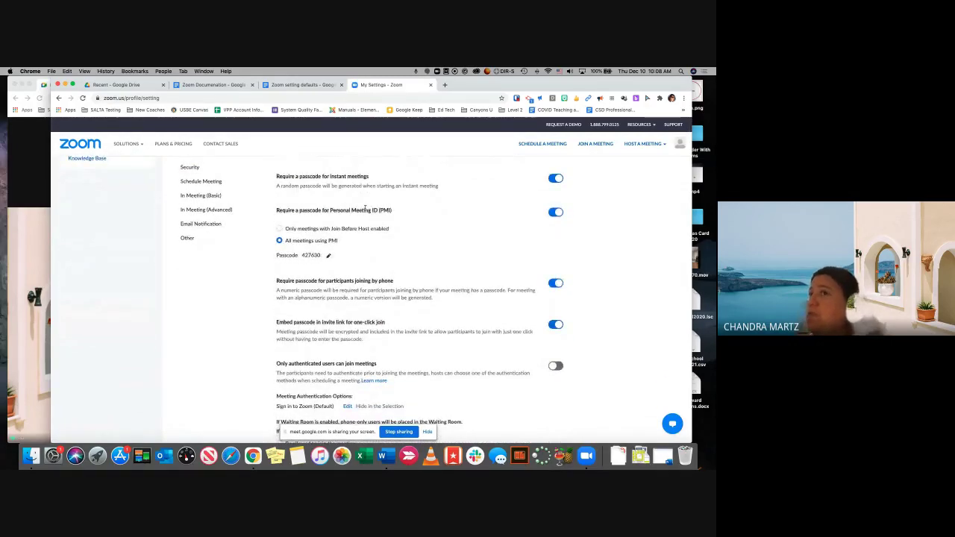
{"action": "scroll", "coordinate": [365, 210], "scroll_direction": "up", "scroll_amount": 5}
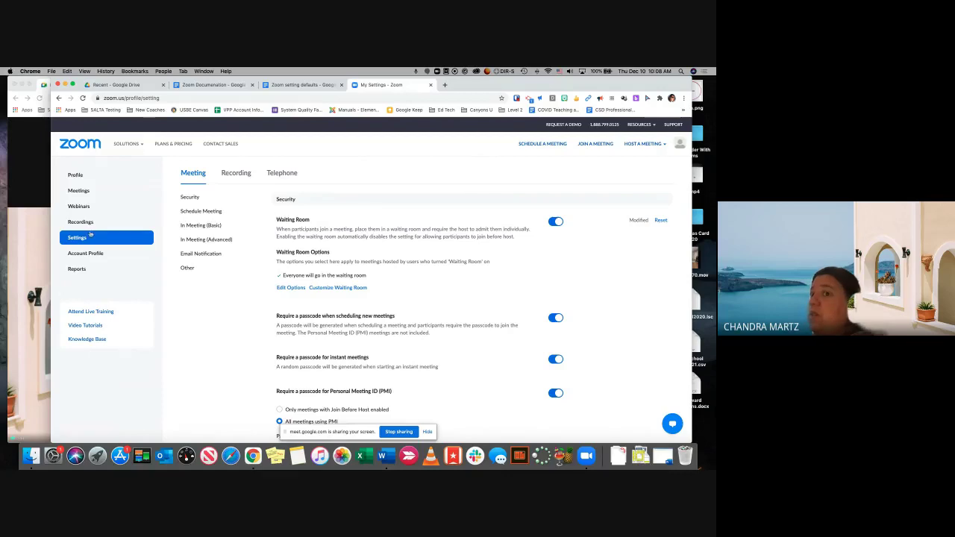
{"action": "left_click", "coordinate": [13, 99]}
{"action": "key", "text": "super+grave"}
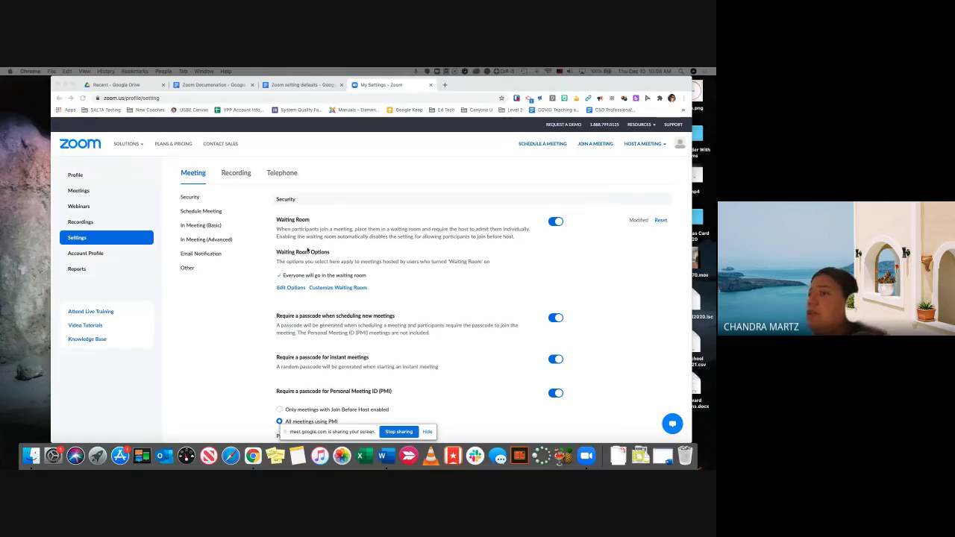
Drag the Zoom setting defaults document tab out into its own Chrome window.
{"action": "left_click", "coordinate": [281, 87]}
{"action": "left_click", "coordinate": [281, 86]}
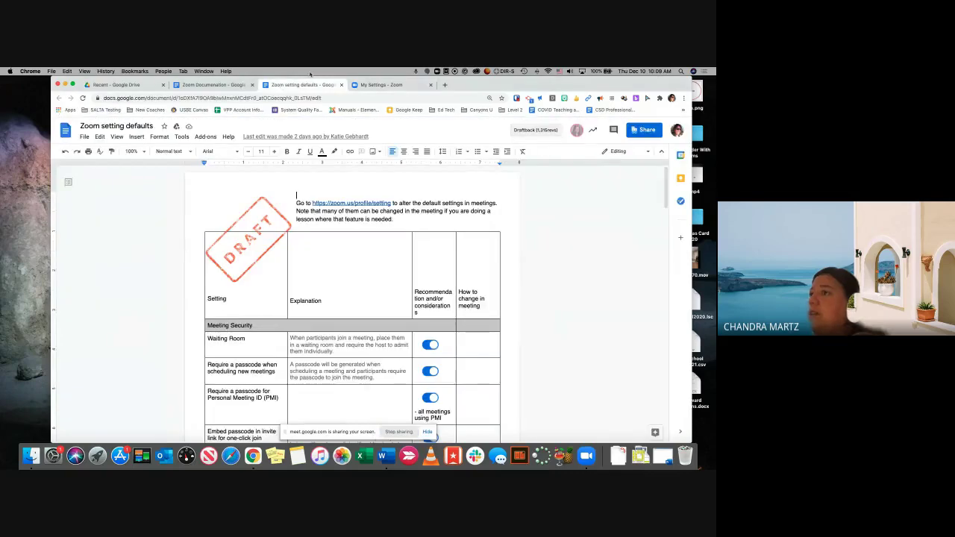
{"action": "left_click_drag", "start_coordinate": [309, 74], "coordinate": [712, 119]}
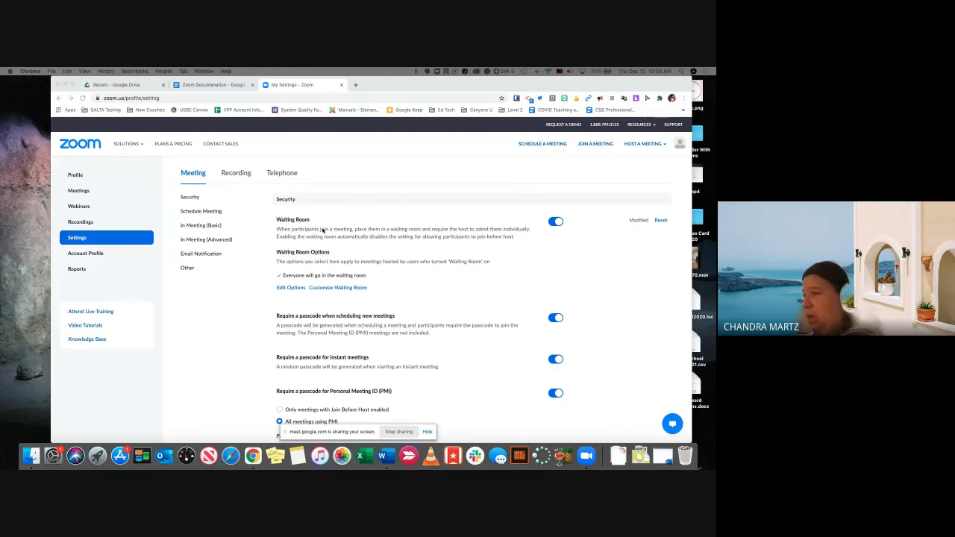
{"action": "scroll", "coordinate": [322, 229], "scroll_direction": "down", "scroll_amount": 2}
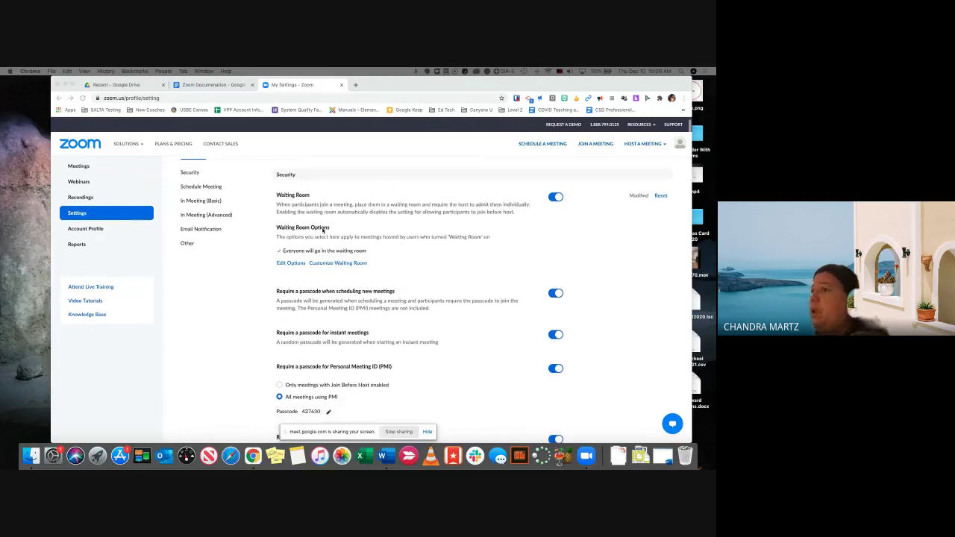
{"action": "scroll", "coordinate": [323, 230], "scroll_direction": "down", "scroll_amount": 1}
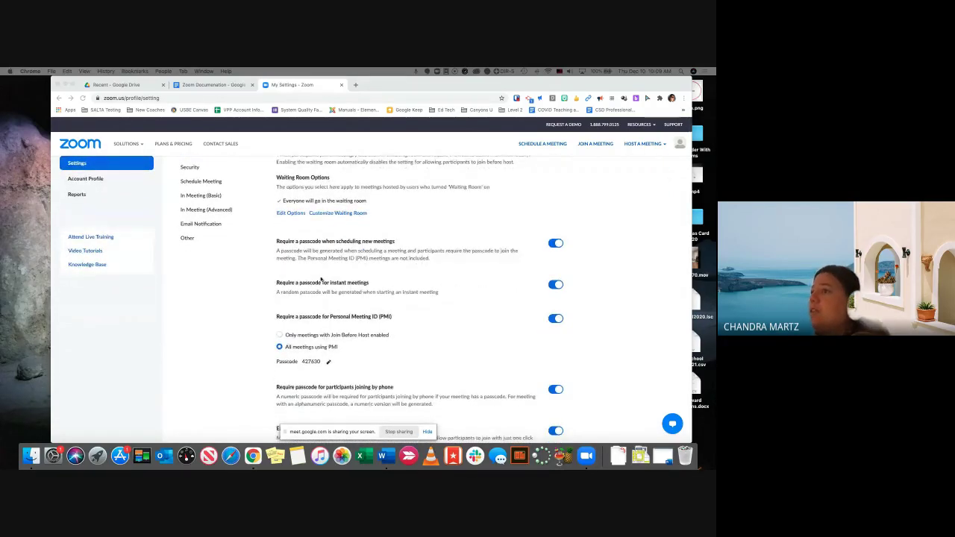
{"action": "scroll", "coordinate": [322, 279], "scroll_direction": "down", "scroll_amount": 1}
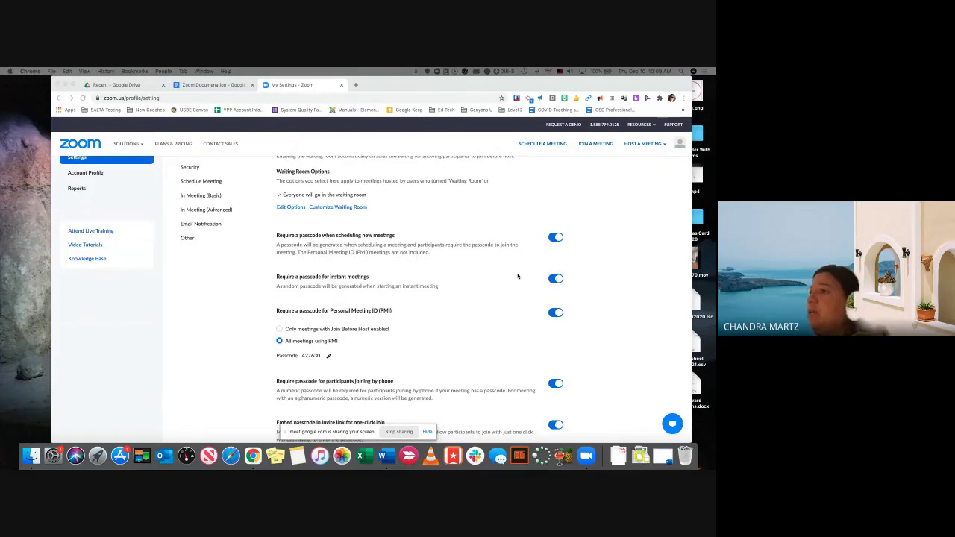
{"action": "scroll", "coordinate": [484, 297], "scroll_direction": "down", "scroll_amount": 2}
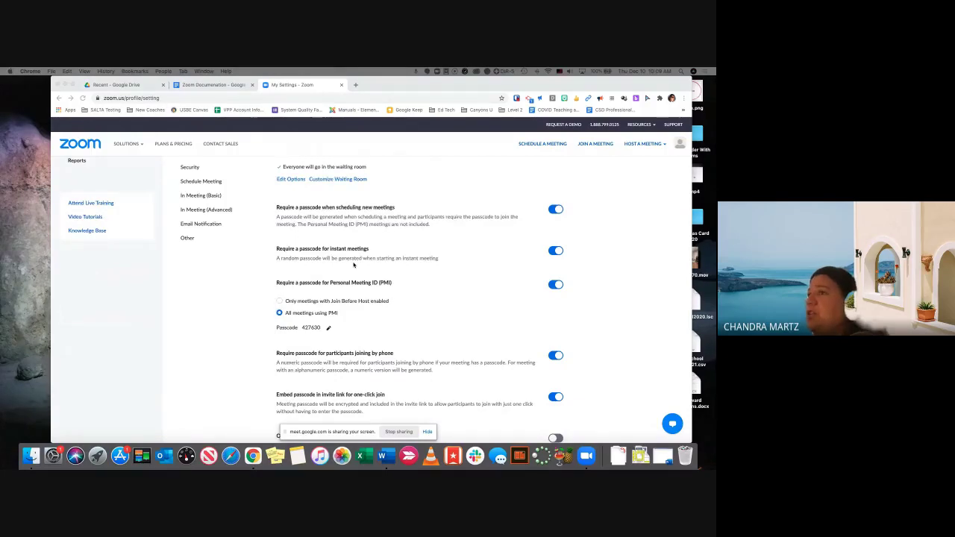
{"action": "scroll", "coordinate": [353, 265], "scroll_direction": "down", "scroll_amount": 1}
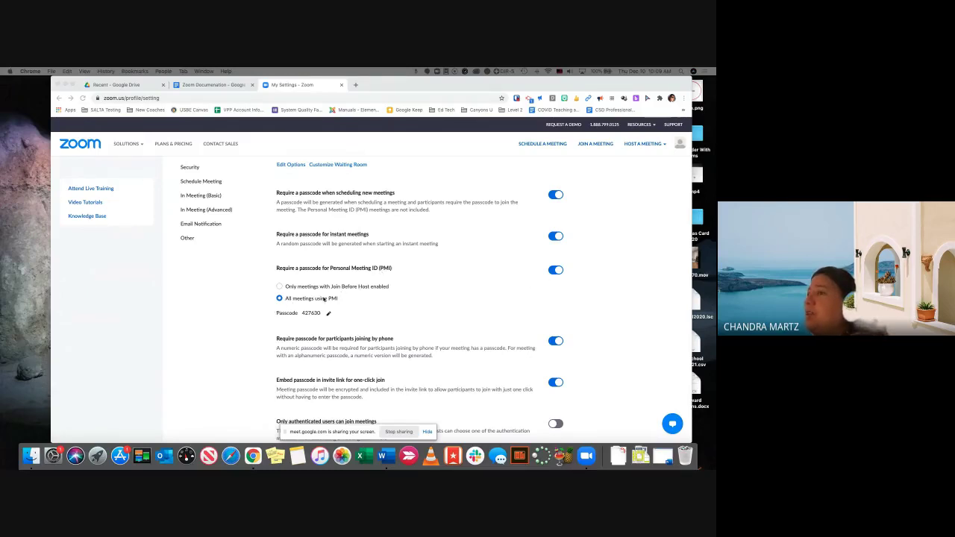
{"action": "scroll", "coordinate": [328, 300], "scroll_direction": "down", "scroll_amount": 1}
{"action": "scroll", "coordinate": [330, 300], "scroll_direction": "down", "scroll_amount": 1}
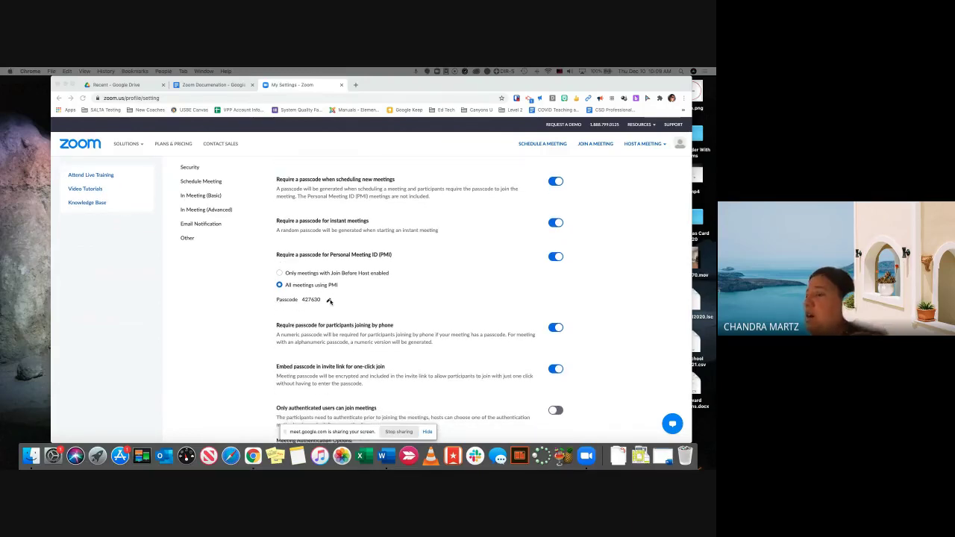
{"action": "left_click", "coordinate": [327, 302]}
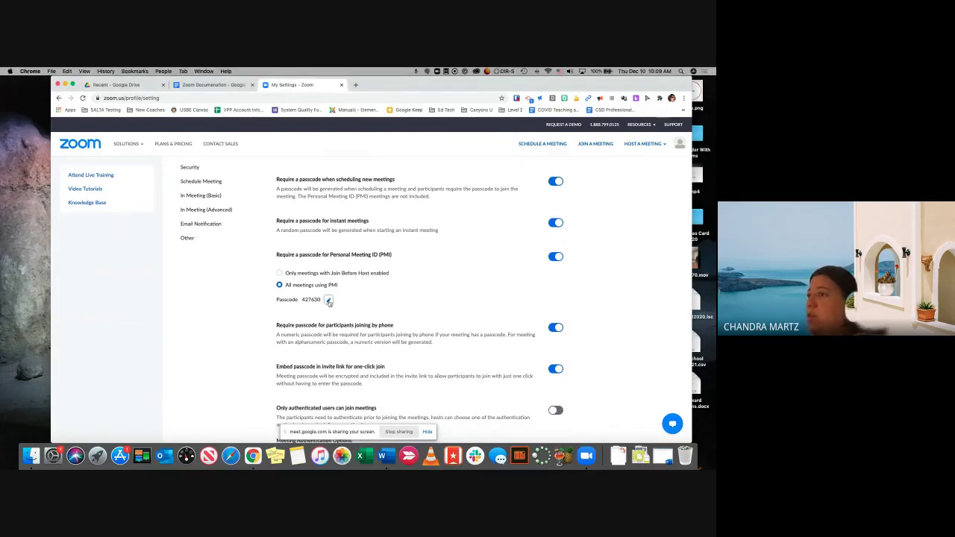
{"action": "left_click", "coordinate": [328, 301]}
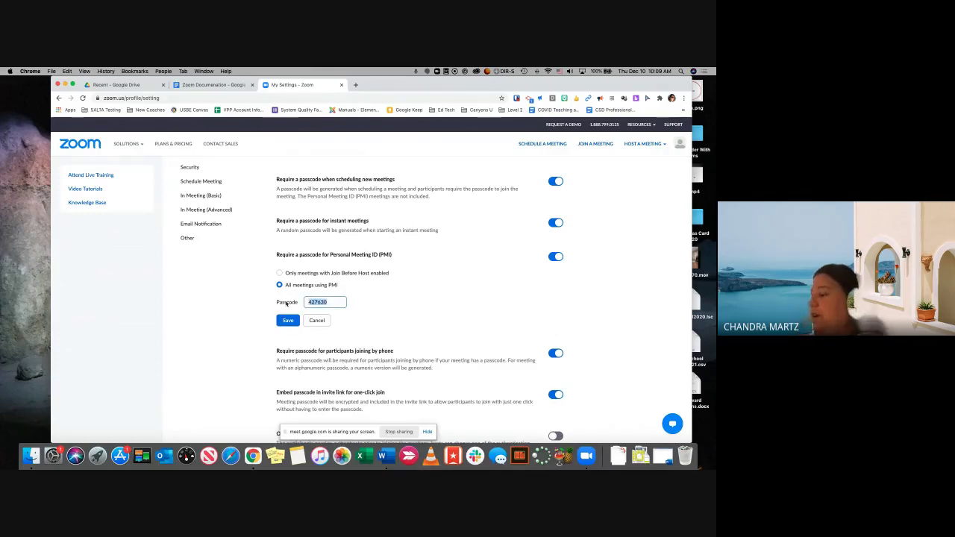
{"action": "type", "text": "martz"}
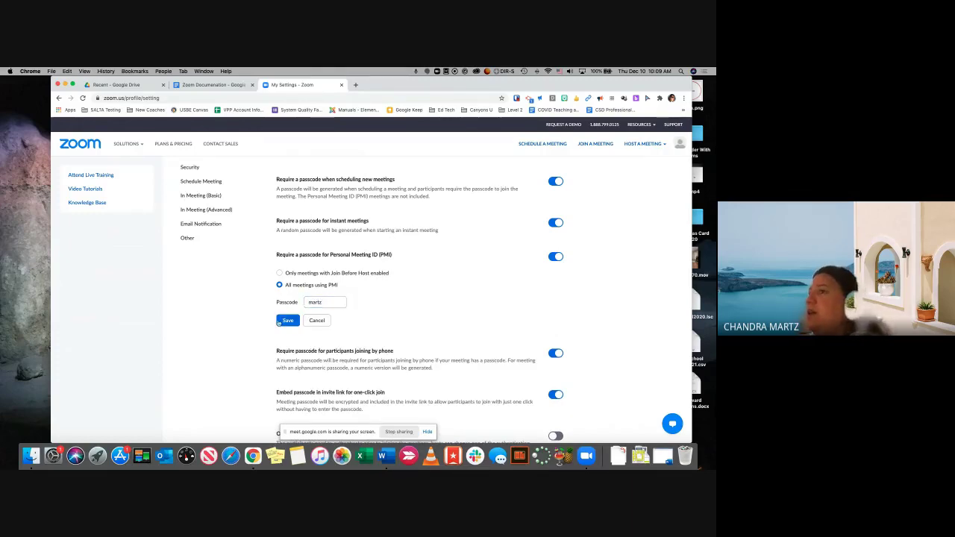
{"action": "left_click", "coordinate": [284, 323]}
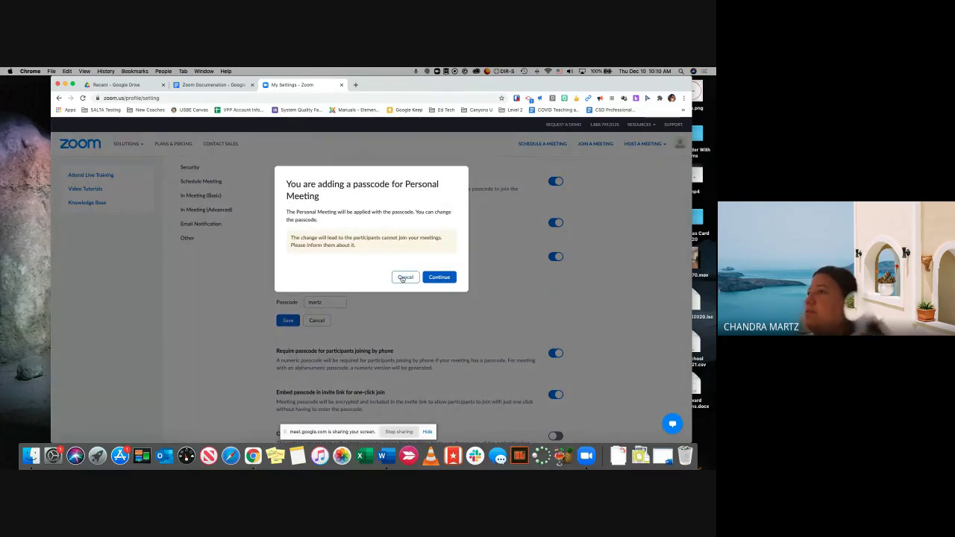
{"action": "left_click", "coordinate": [404, 277]}
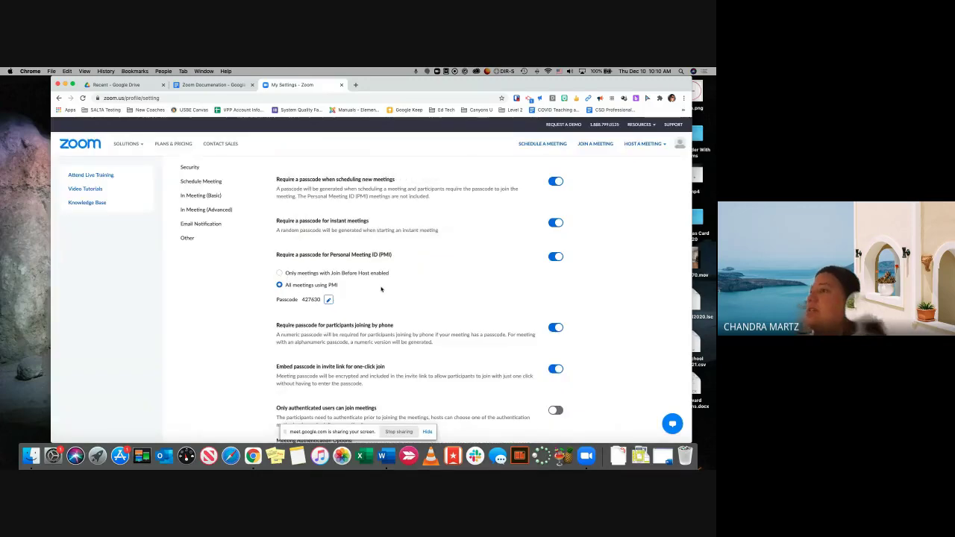
{"action": "scroll", "coordinate": [382, 289], "scroll_direction": "down", "scroll_amount": 3}
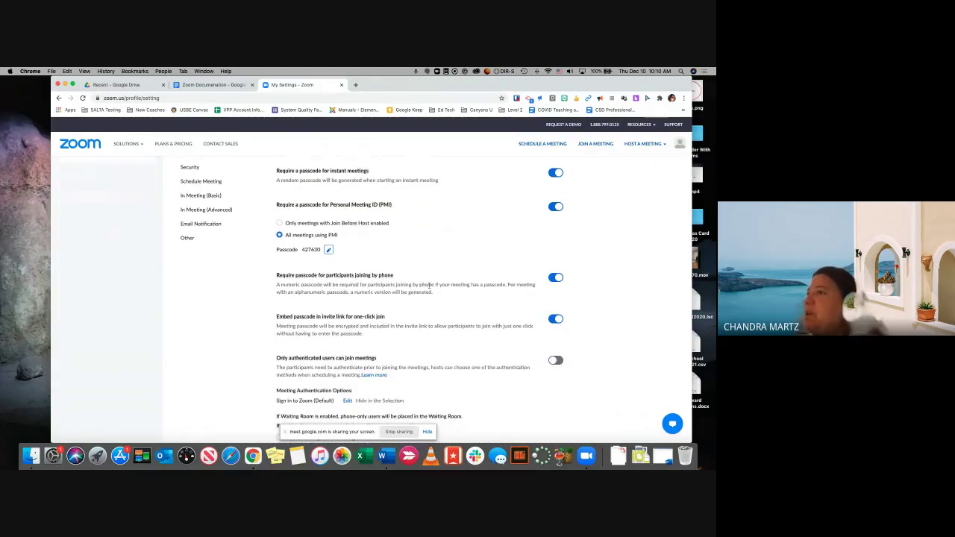
{"action": "scroll", "coordinate": [430, 285], "scroll_direction": "down", "scroll_amount": 2}
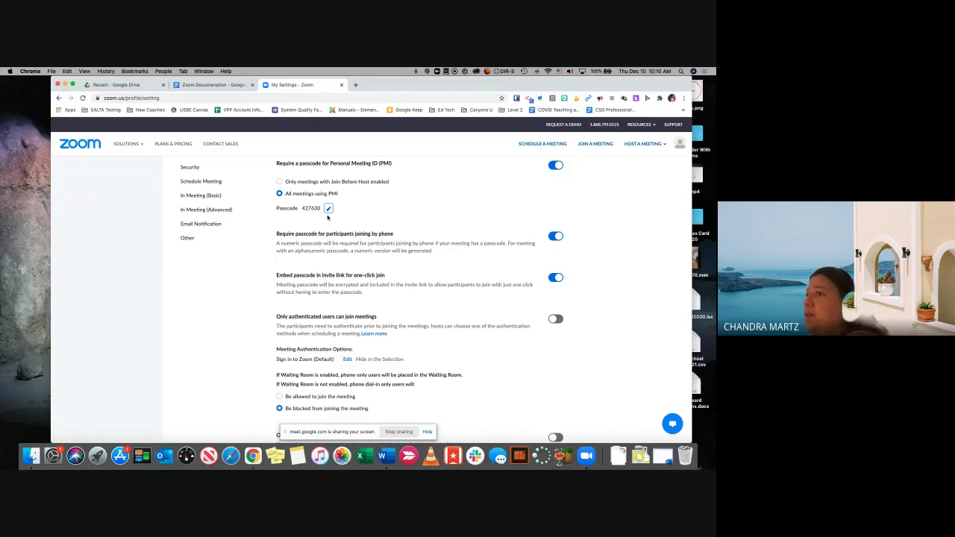
{"action": "scroll", "coordinate": [327, 217], "scroll_direction": "down", "scroll_amount": 2}
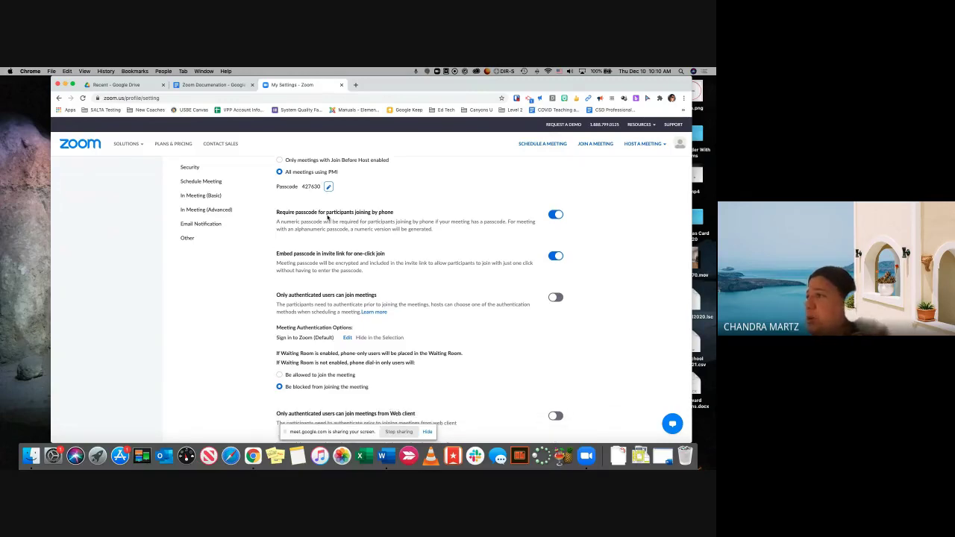
{"action": "scroll", "coordinate": [327, 217], "scroll_direction": "down", "scroll_amount": 1}
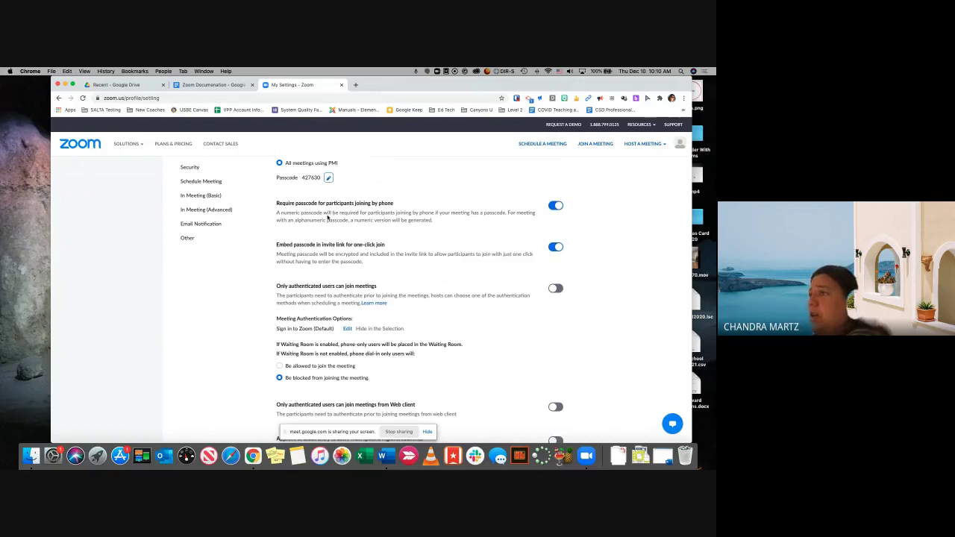
{"action": "scroll", "coordinate": [327, 217], "scroll_direction": "down", "scroll_amount": 4}
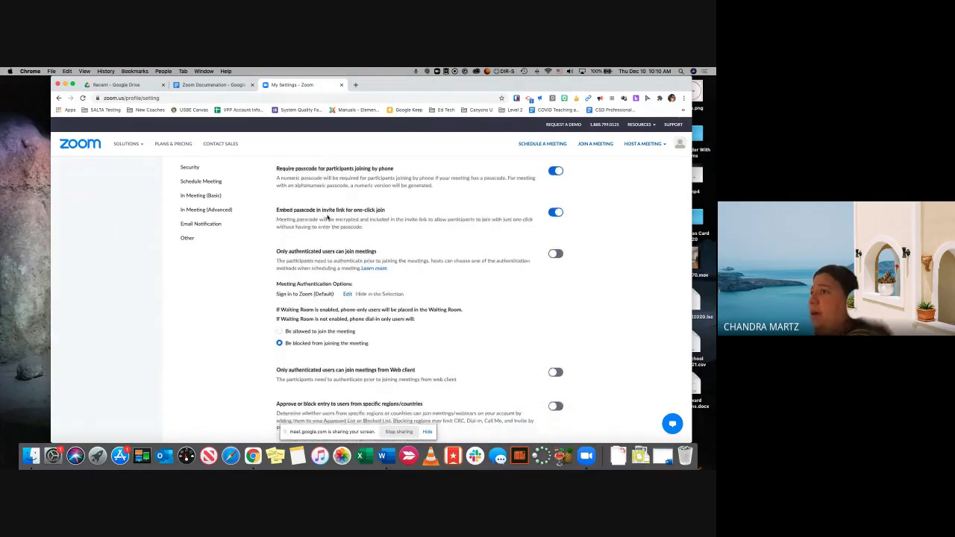
{"action": "left_click_drag", "start_coordinate": [320, 208], "coordinate": [354, 203]}
{"action": "left_click", "coordinate": [391, 206]}
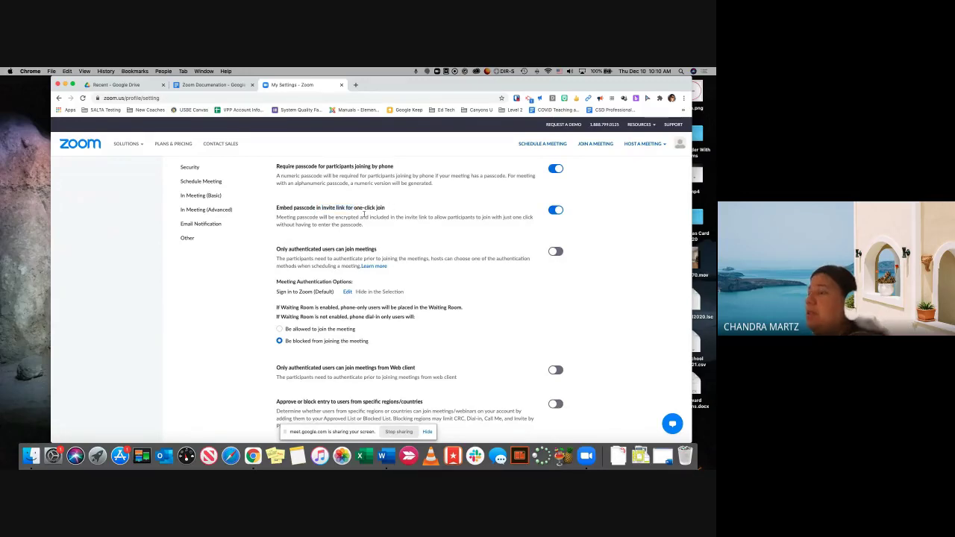
{"action": "scroll", "coordinate": [364, 214], "scroll_direction": "up", "scroll_amount": 2}
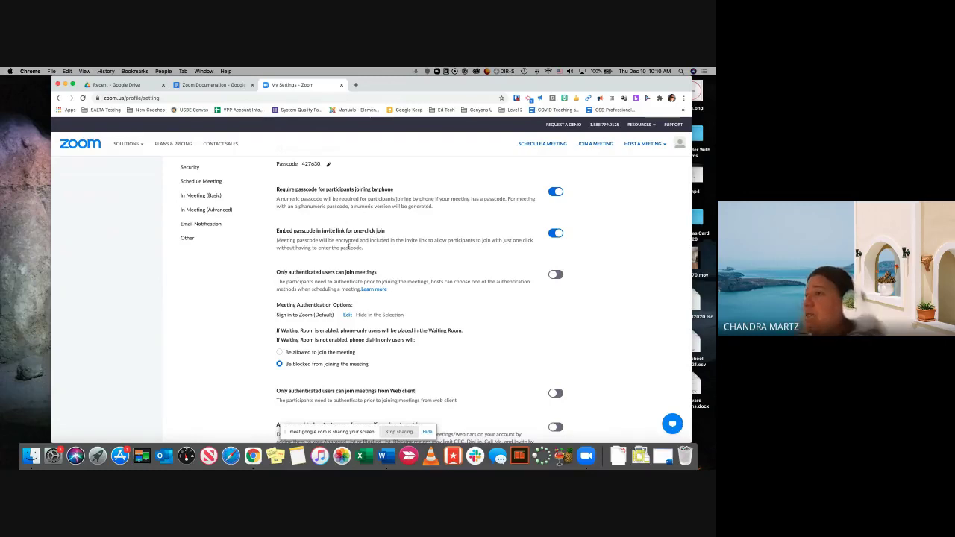
{"action": "scroll", "coordinate": [396, 253], "scroll_direction": "down", "scroll_amount": 3}
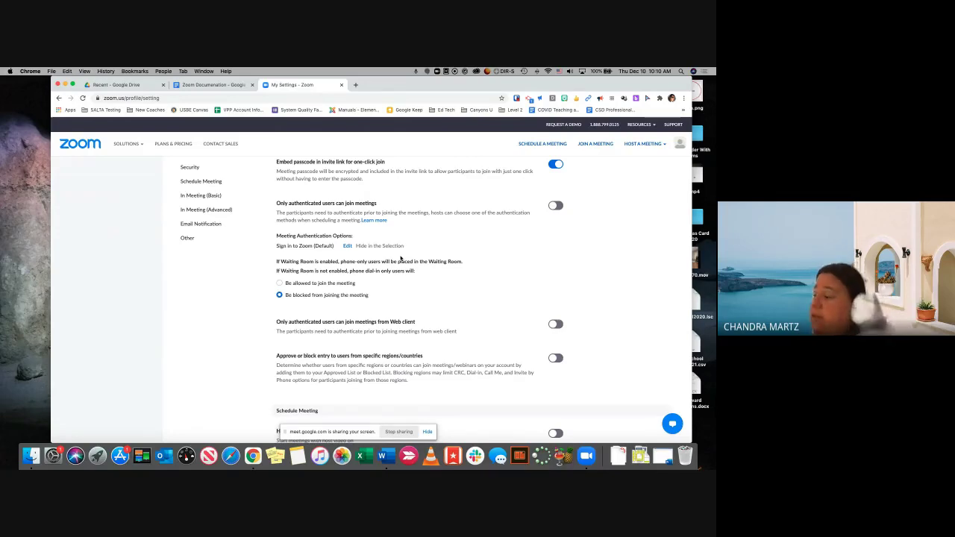
{"action": "scroll", "coordinate": [400, 259], "scroll_direction": "down", "scroll_amount": 5}
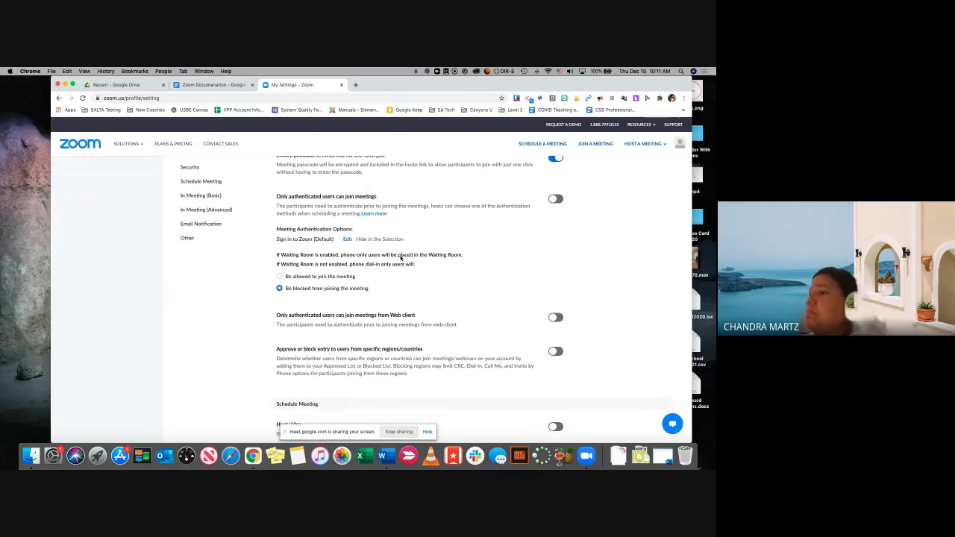
{"action": "scroll", "coordinate": [401, 258], "scroll_direction": "down", "scroll_amount": 4}
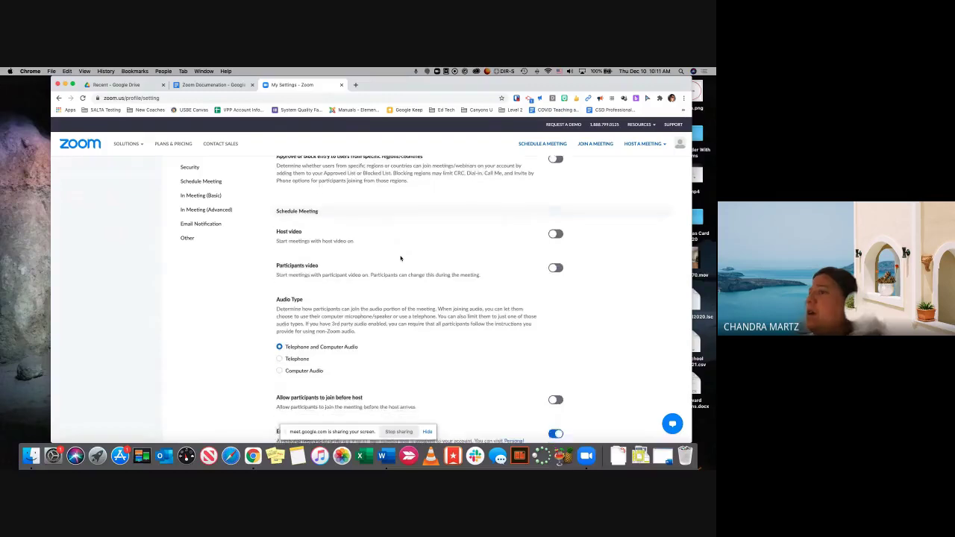
{"action": "scroll", "coordinate": [400, 258], "scroll_direction": "down", "scroll_amount": 2}
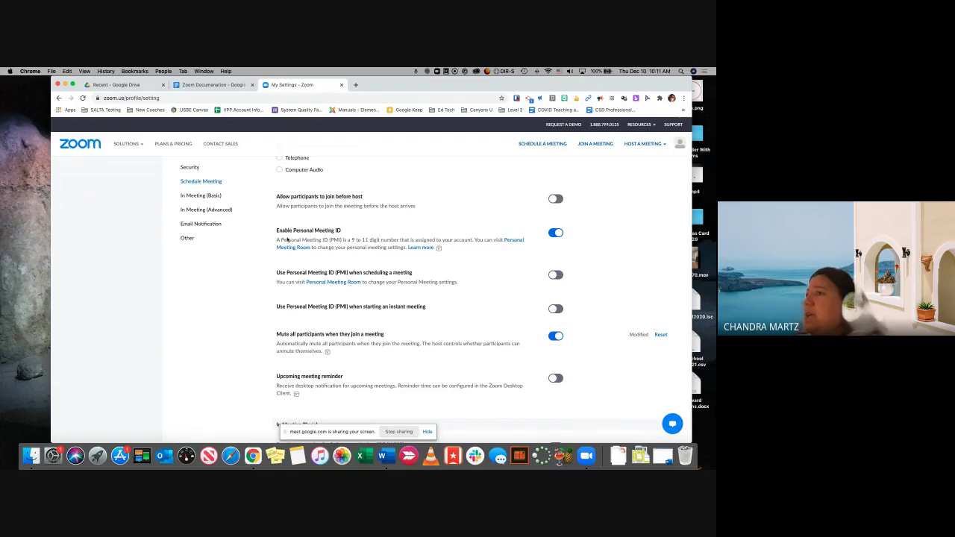
{"action": "scroll", "coordinate": [298, 258], "scroll_direction": "down", "scroll_amount": 2}
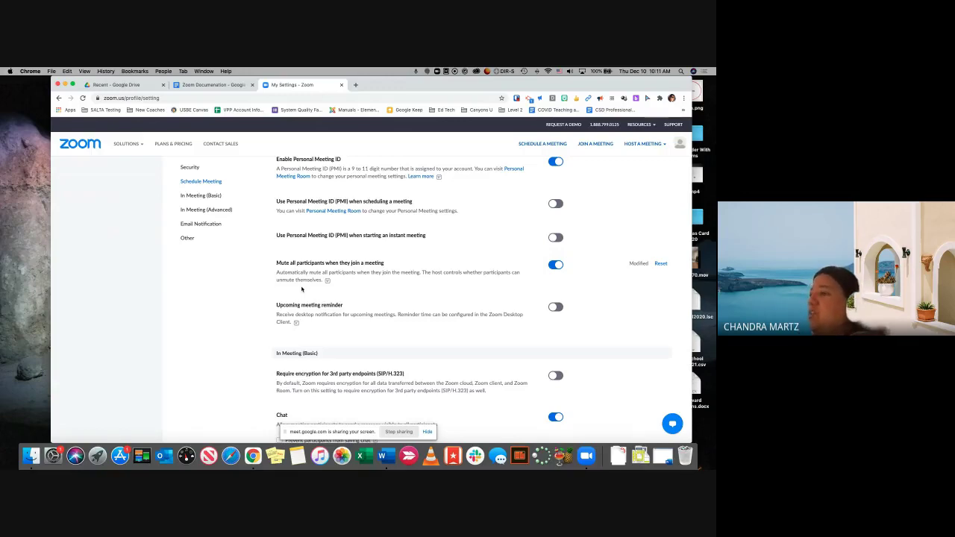
{"action": "scroll", "coordinate": [302, 289], "scroll_direction": "down", "scroll_amount": 5}
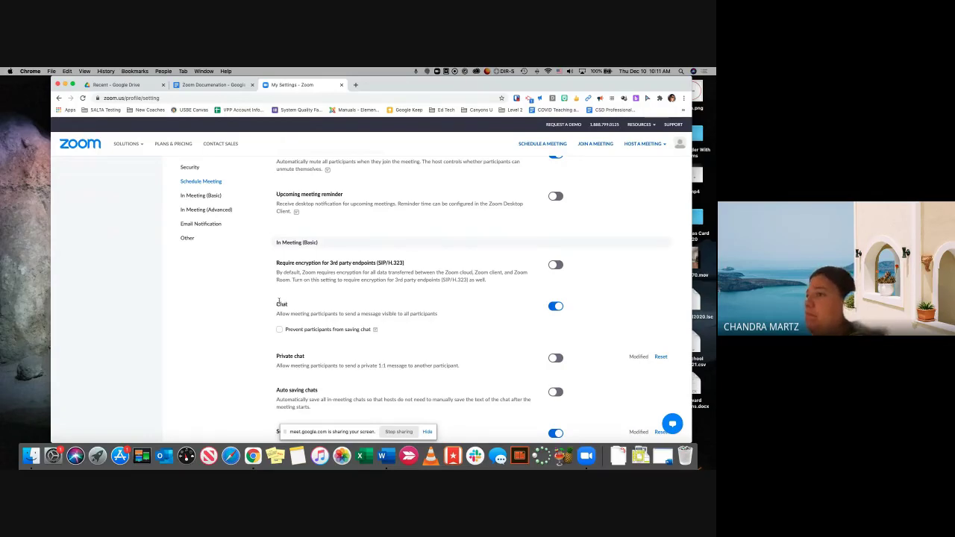
{"action": "scroll", "coordinate": [324, 251], "scroll_direction": "down", "scroll_amount": 1}
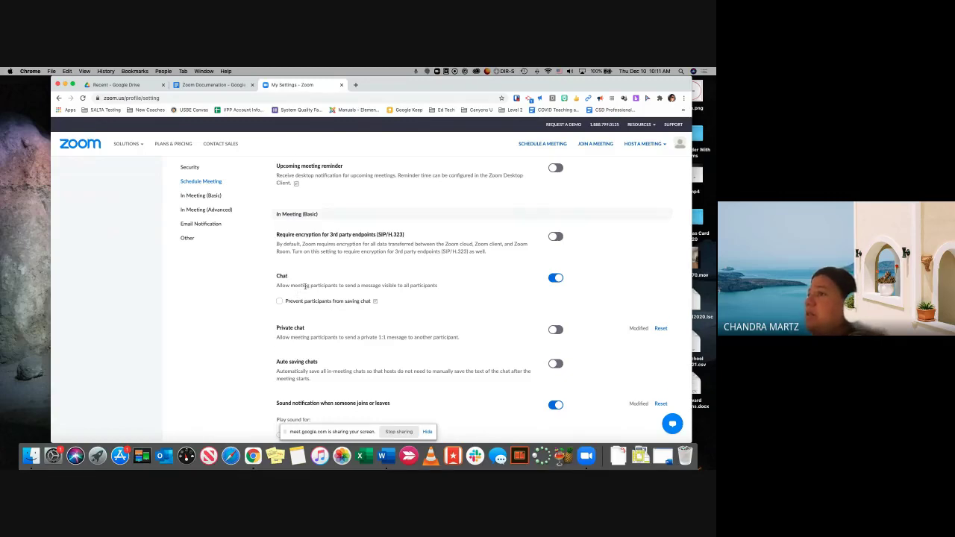
{"action": "scroll", "coordinate": [305, 286], "scroll_direction": "down", "scroll_amount": 1}
{"action": "scroll", "coordinate": [365, 286], "scroll_direction": "down", "scroll_amount": 1}
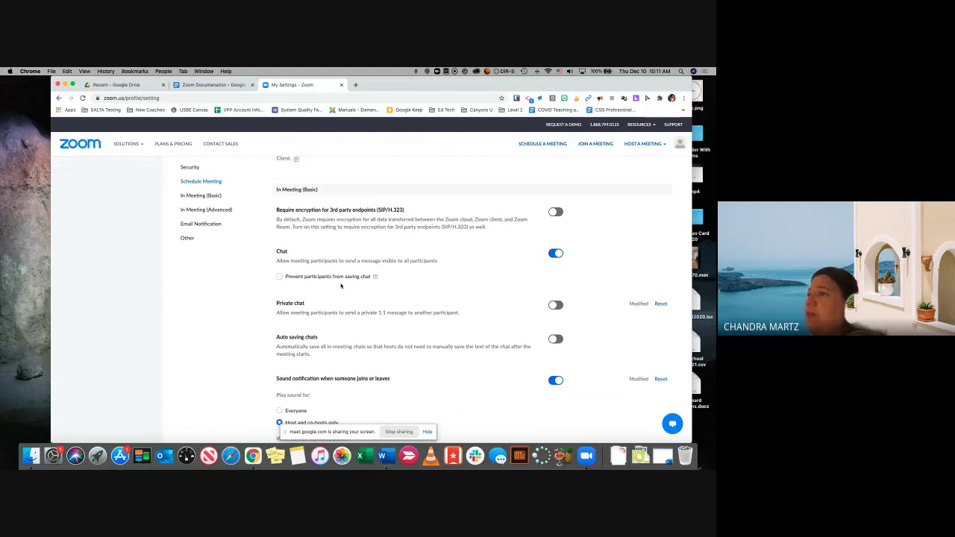
{"action": "scroll", "coordinate": [340, 286], "scroll_direction": "down", "scroll_amount": 1}
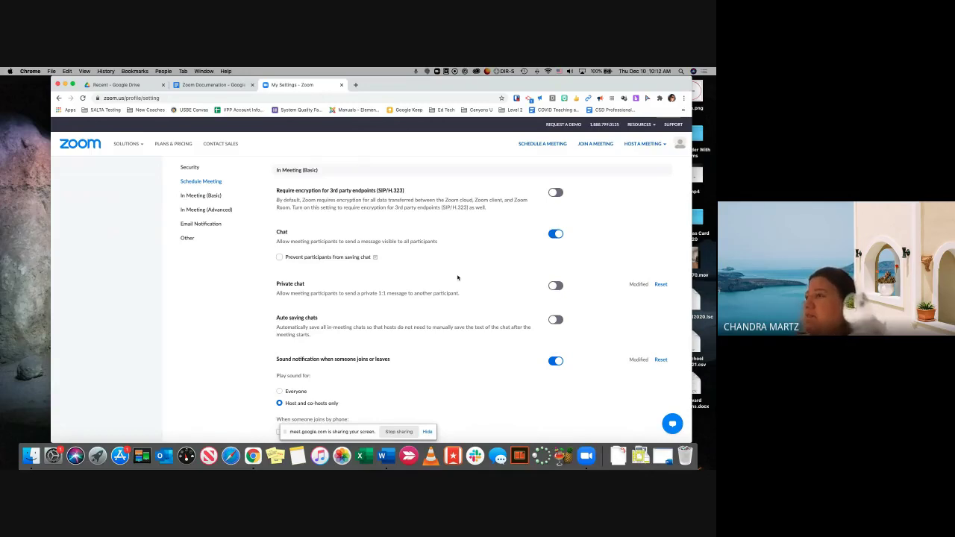
{"action": "scroll", "coordinate": [457, 278], "scroll_direction": "down", "scroll_amount": 1}
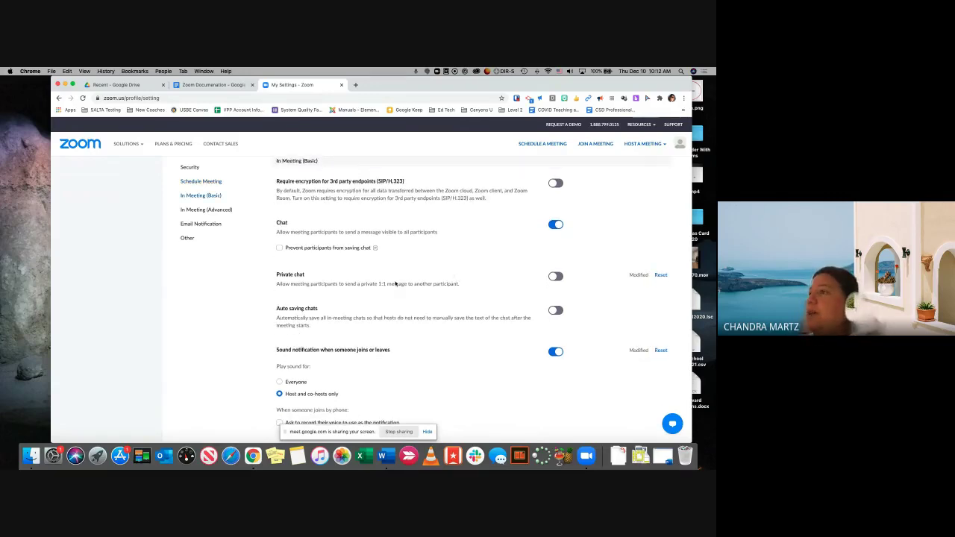
{"action": "scroll", "coordinate": [436, 287], "scroll_direction": "down", "scroll_amount": 1}
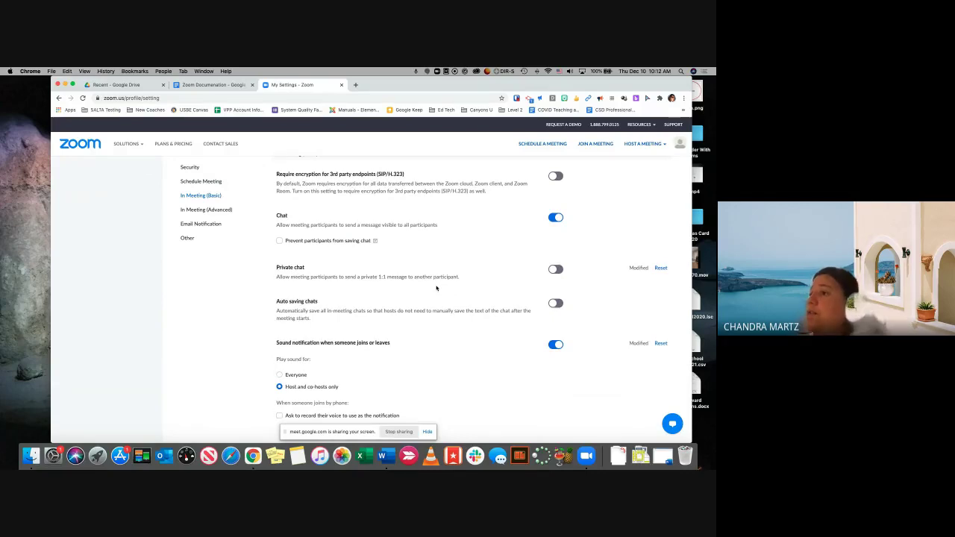
{"action": "scroll", "coordinate": [436, 287], "scroll_direction": "down", "scroll_amount": 8}
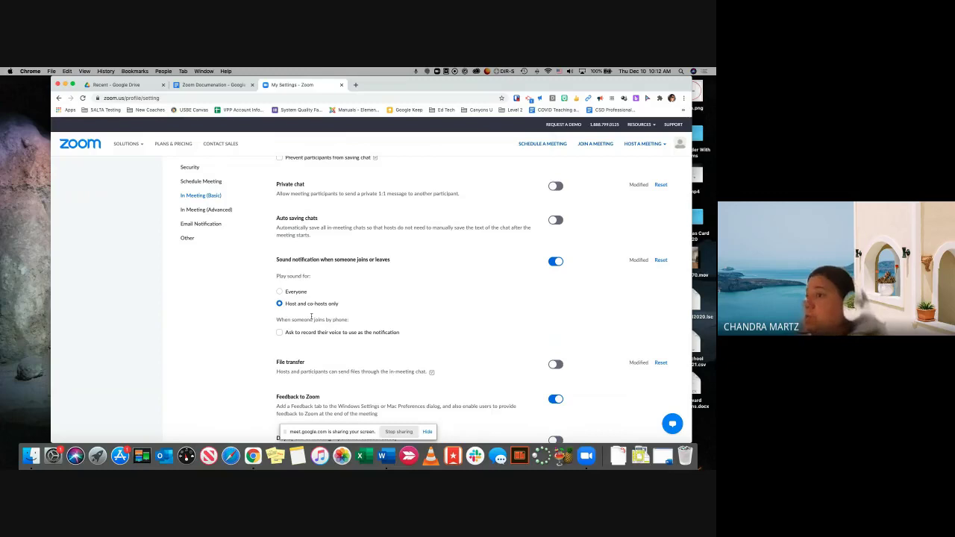
{"action": "scroll", "coordinate": [311, 316], "scroll_direction": "down", "scroll_amount": 3}
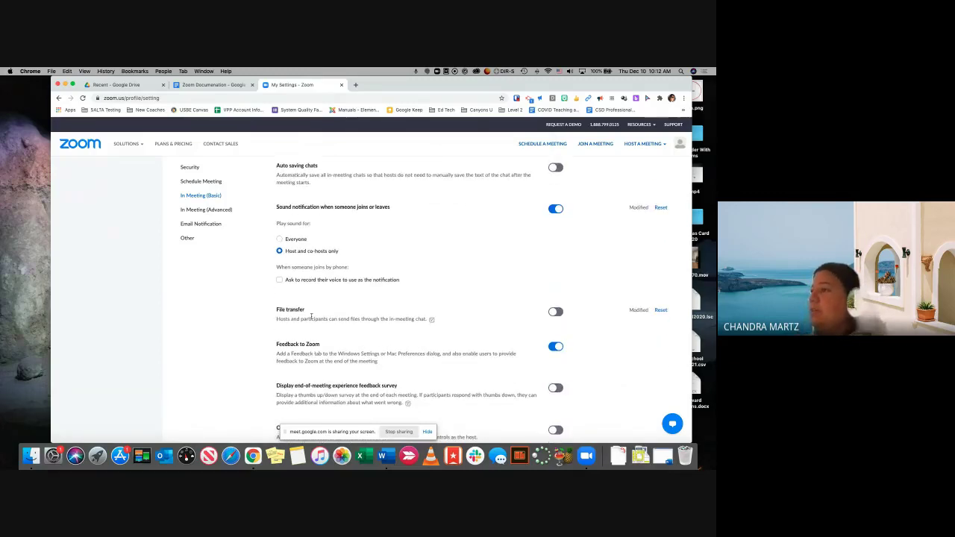
{"action": "scroll", "coordinate": [311, 316], "scroll_direction": "down", "scroll_amount": 10}
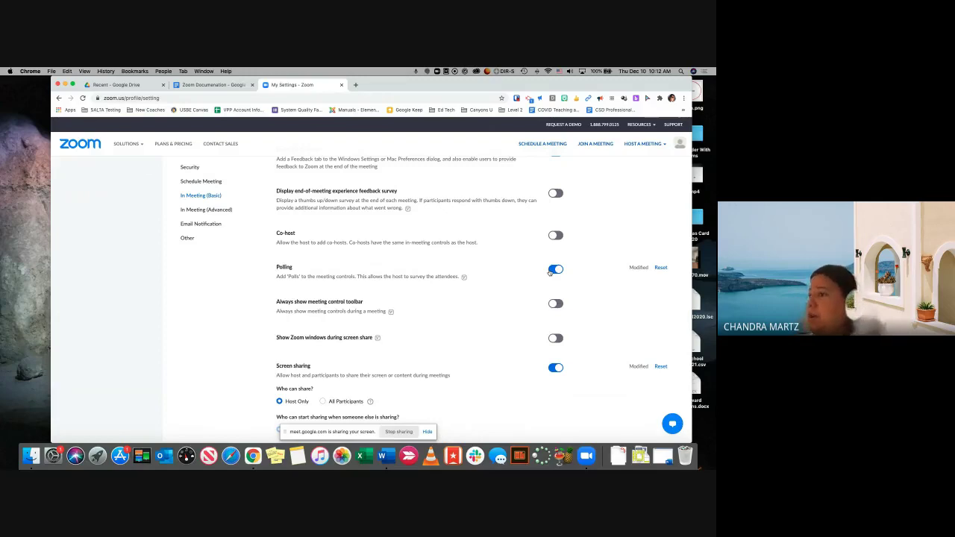
{"action": "scroll", "coordinate": [336, 276], "scroll_direction": "down", "scroll_amount": 4}
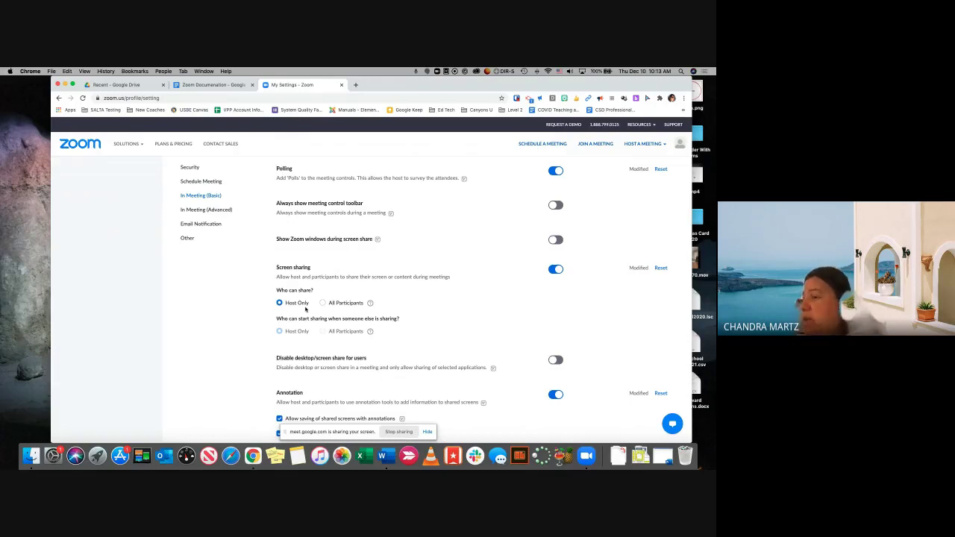
{"action": "scroll", "coordinate": [305, 309], "scroll_direction": "down", "scroll_amount": 5}
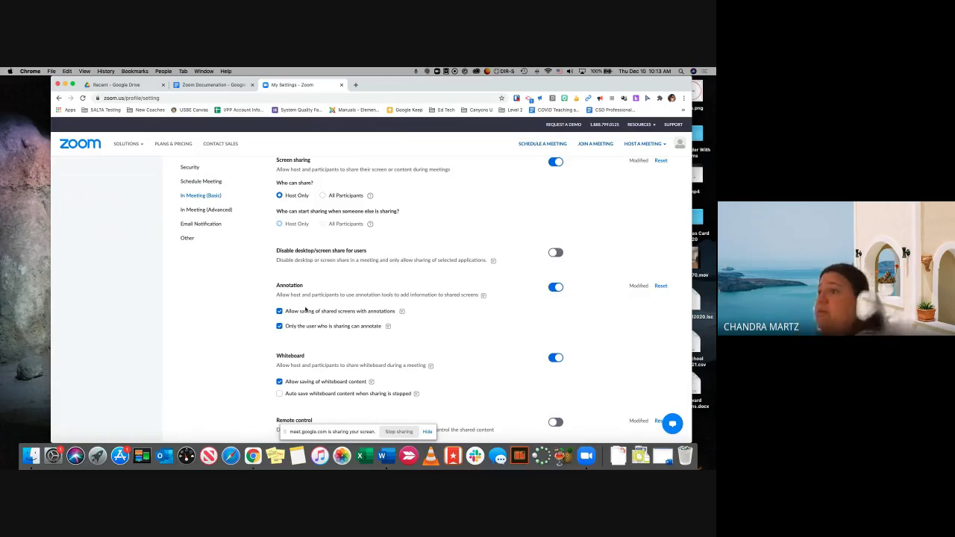
{"action": "scroll", "coordinate": [305, 309], "scroll_direction": "down", "scroll_amount": 1}
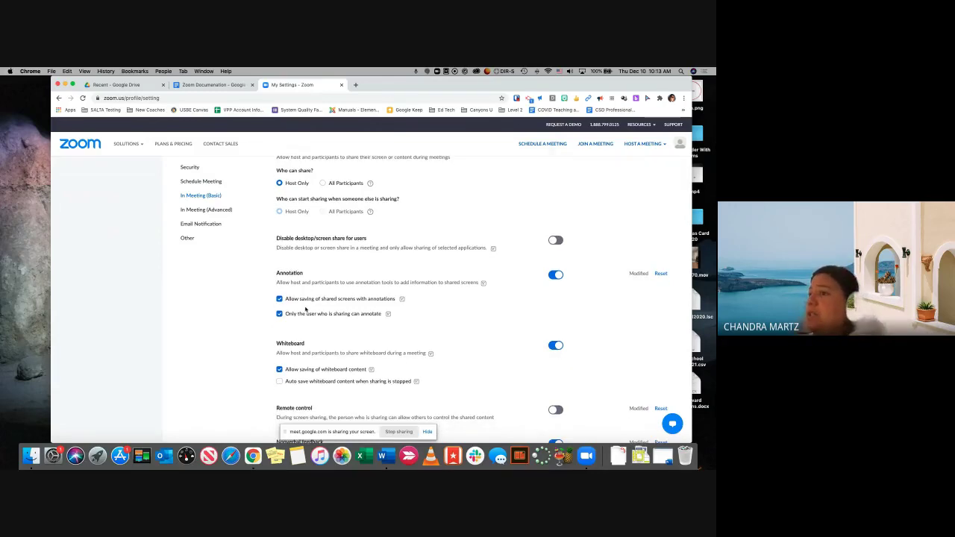
{"action": "scroll", "coordinate": [305, 309], "scroll_direction": "down", "scroll_amount": 5}
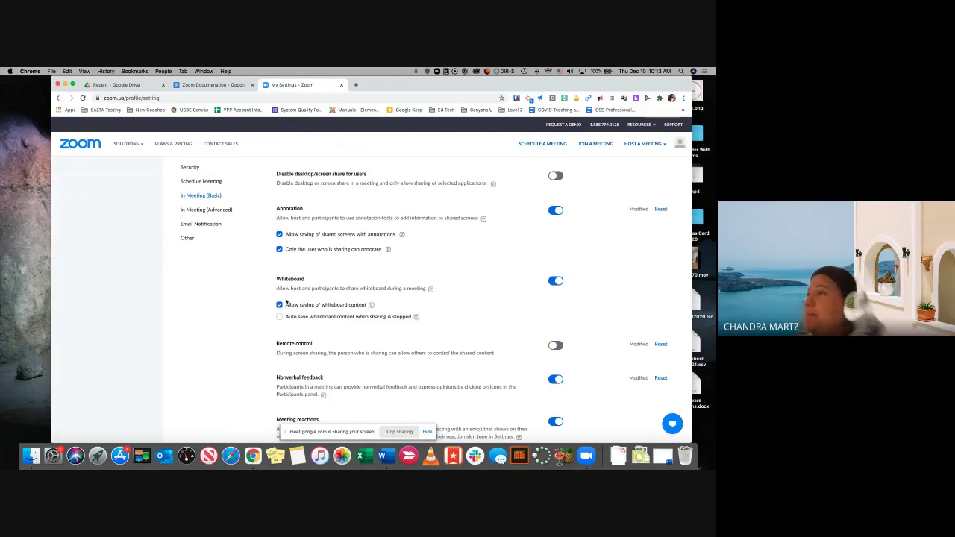
{"action": "scroll", "coordinate": [286, 302], "scroll_direction": "down", "scroll_amount": 3}
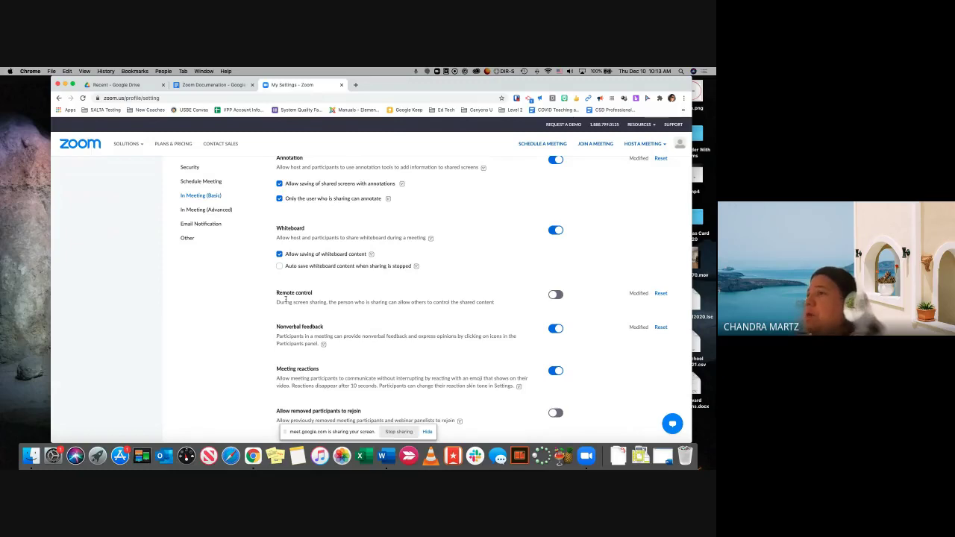
{"action": "scroll", "coordinate": [286, 300], "scroll_direction": "down", "scroll_amount": 5}
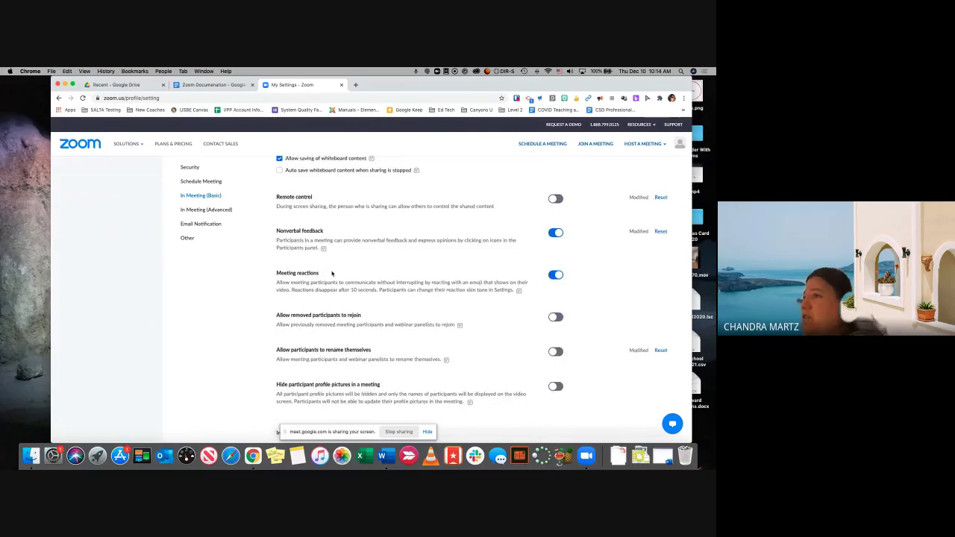
{"action": "scroll", "coordinate": [332, 273], "scroll_direction": "down", "scroll_amount": 1}
{"action": "scroll", "coordinate": [332, 271], "scroll_direction": "down", "scroll_amount": 10}
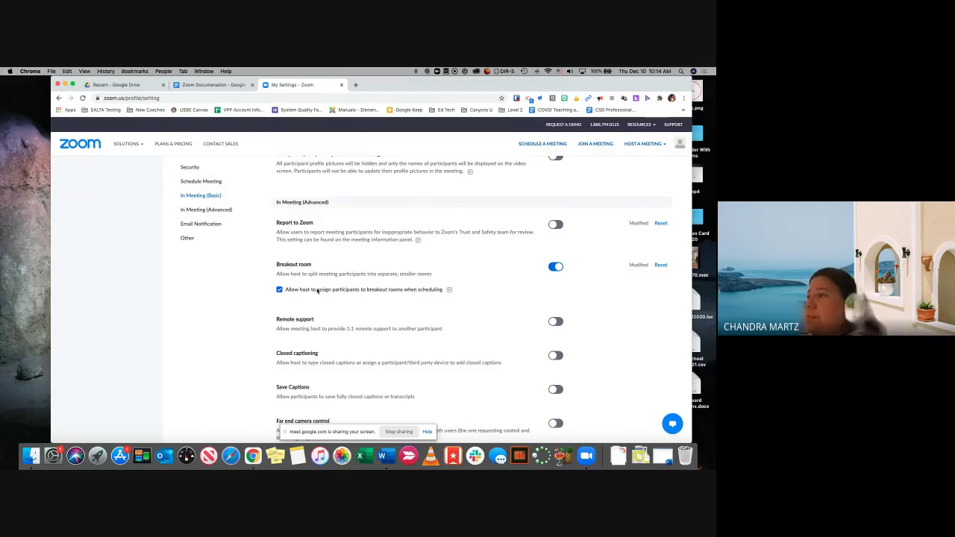
{"action": "scroll", "coordinate": [317, 291], "scroll_direction": "down", "scroll_amount": 2}
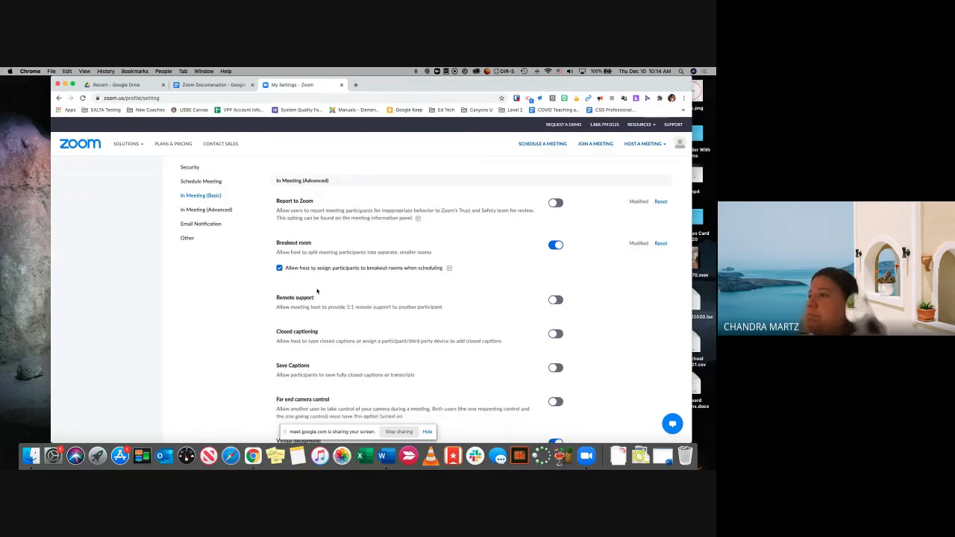
{"action": "scroll", "coordinate": [317, 291], "scroll_direction": "down", "scroll_amount": 10}
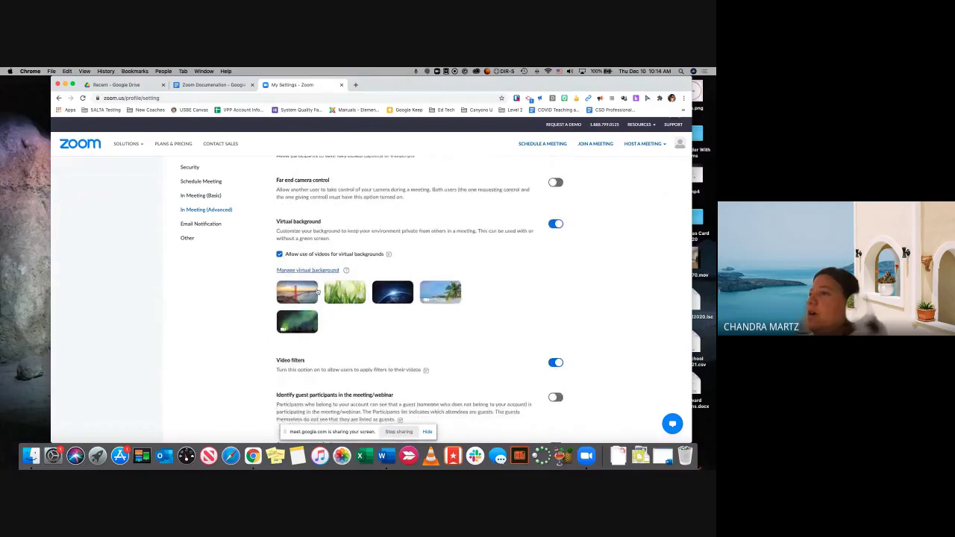
{"action": "scroll", "coordinate": [317, 291], "scroll_direction": "up", "scroll_amount": 5}
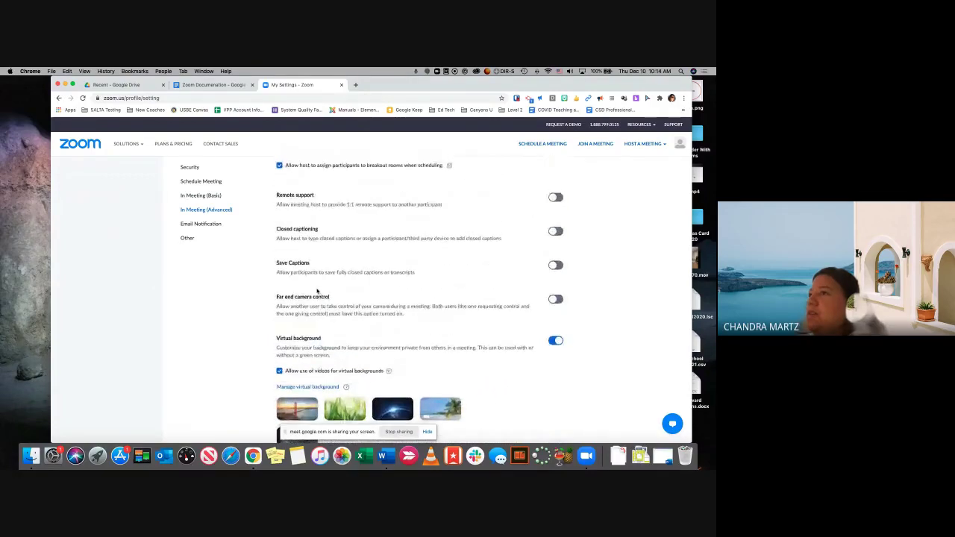
{"action": "scroll", "coordinate": [317, 291], "scroll_direction": "up", "scroll_amount": 2}
{"action": "scroll", "coordinate": [317, 291], "scroll_direction": "down", "scroll_amount": 4}
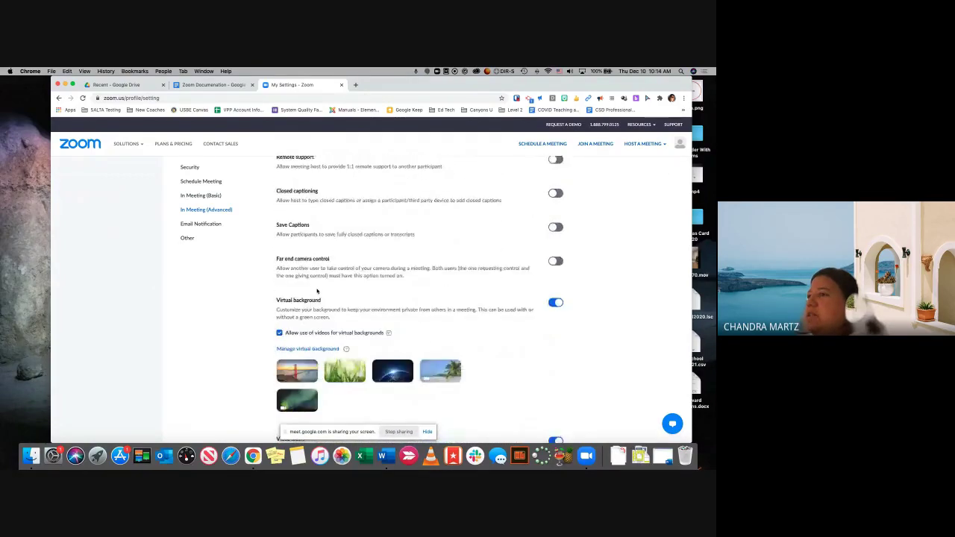
{"action": "scroll", "coordinate": [317, 291], "scroll_direction": "down", "scroll_amount": 5}
{"action": "scroll", "coordinate": [347, 323], "scroll_direction": "down", "scroll_amount": 4}
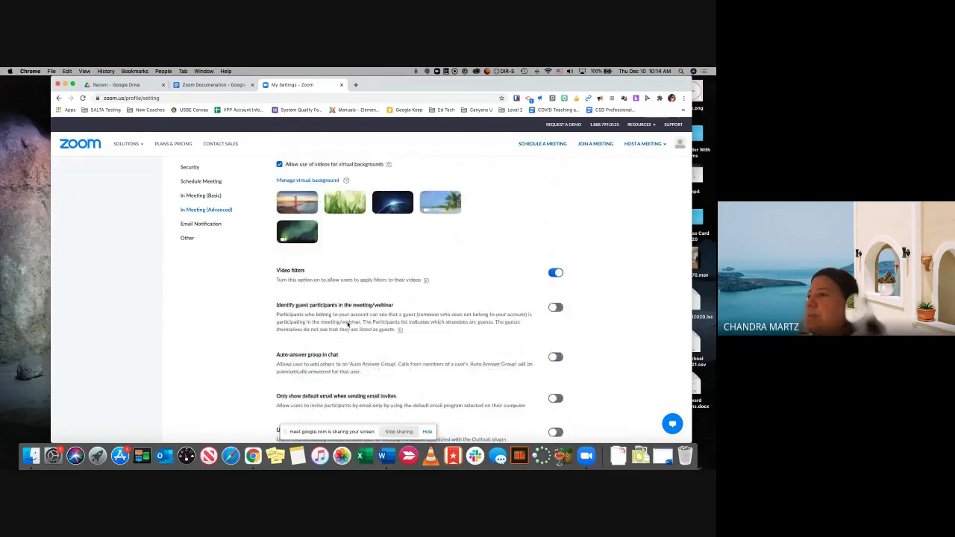
{"action": "scroll", "coordinate": [349, 245], "scroll_direction": "down", "scroll_amount": 15}
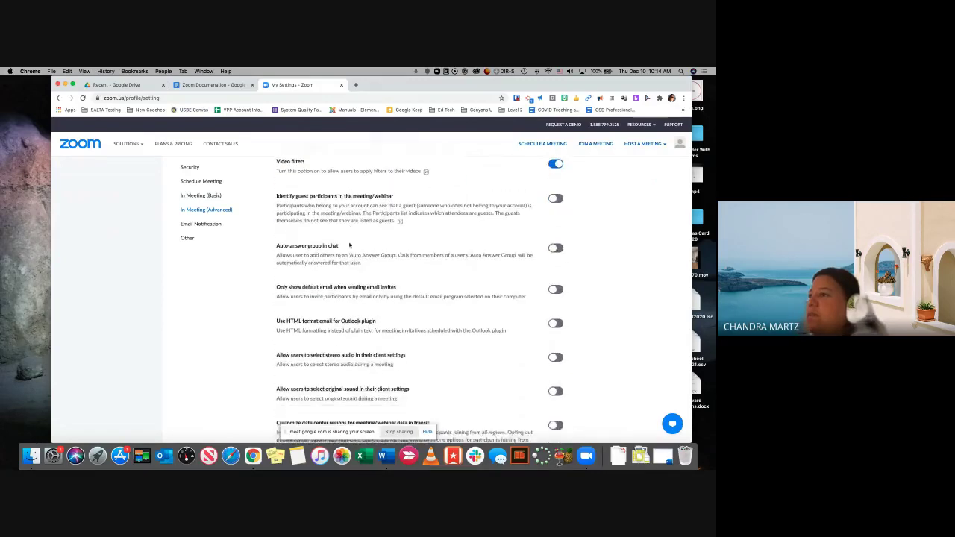
{"action": "scroll", "coordinate": [349, 244], "scroll_direction": "down", "scroll_amount": 3}
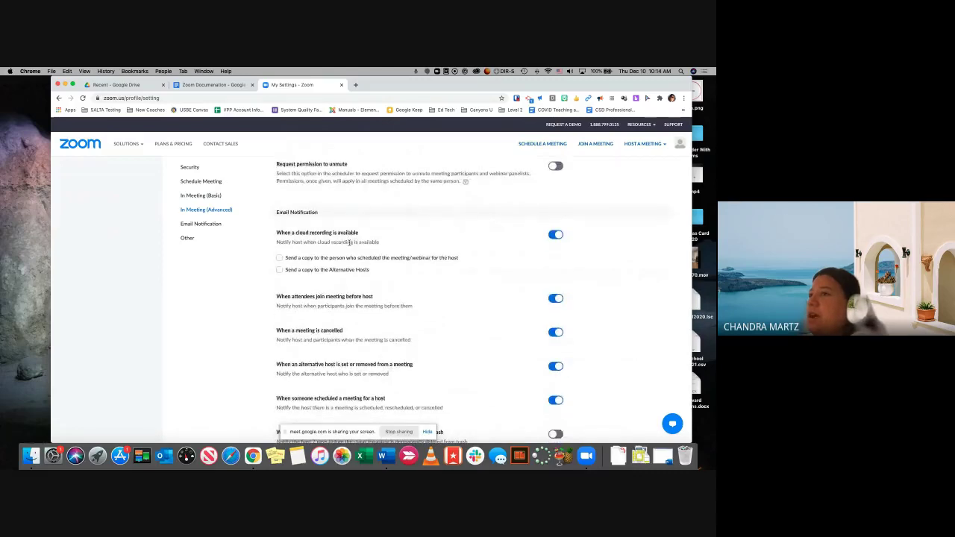
{"action": "scroll", "coordinate": [350, 243], "scroll_direction": "down", "scroll_amount": 15}
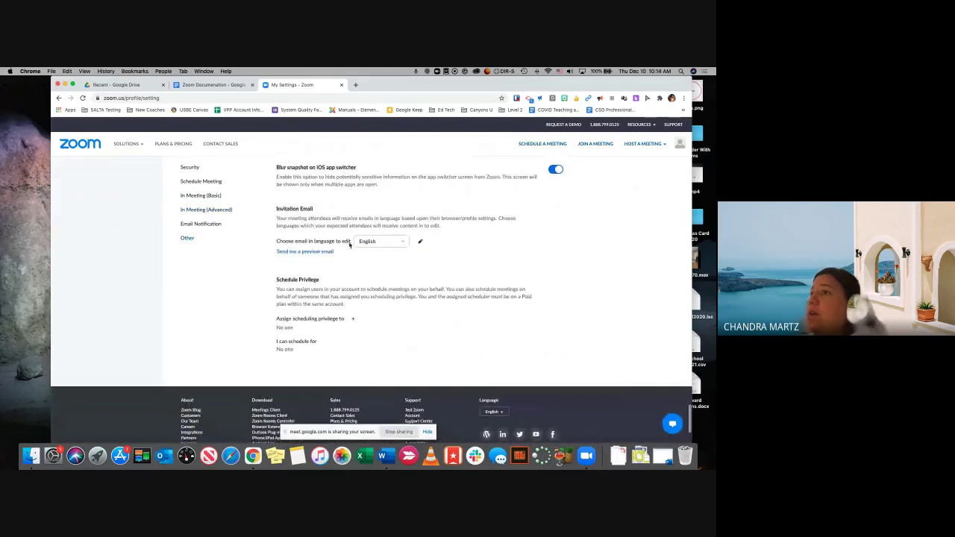
{"action": "scroll", "coordinate": [224, 302], "scroll_direction": "up", "scroll_amount": 10}
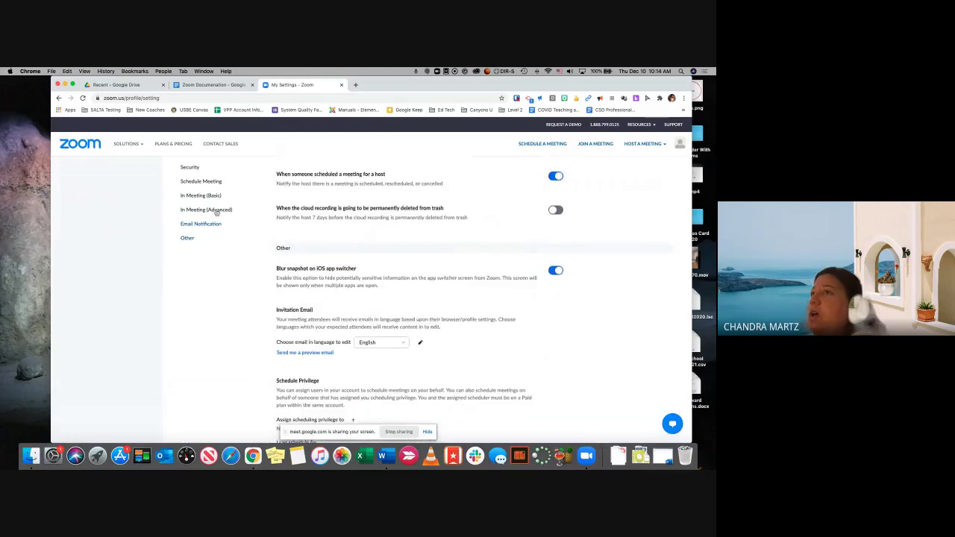
{"action": "scroll", "coordinate": [245, 206], "scroll_direction": "up", "scroll_amount": 10}
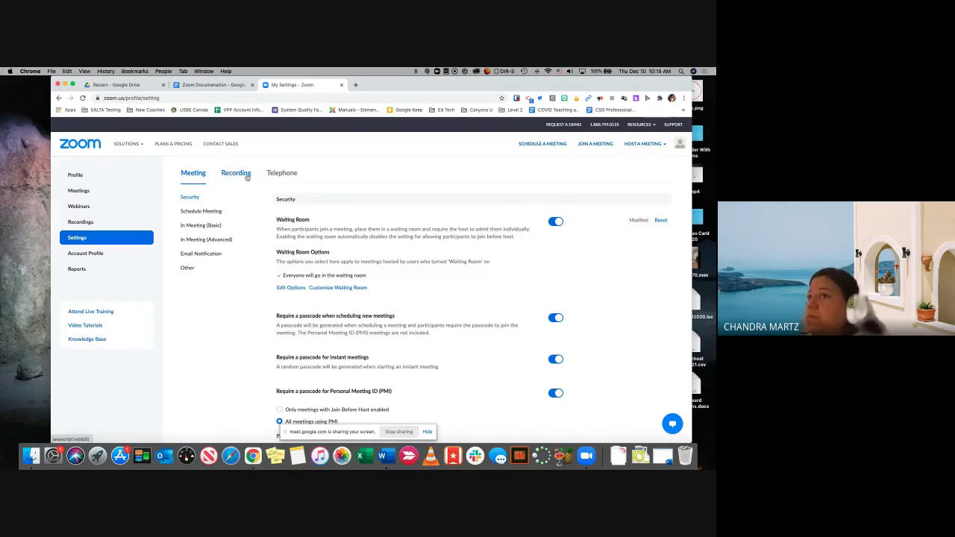
Check Recordings, dismiss the Solutions menu, then view the Upcoming Meetings list.
{"action": "left_click", "coordinate": [81, 223]}
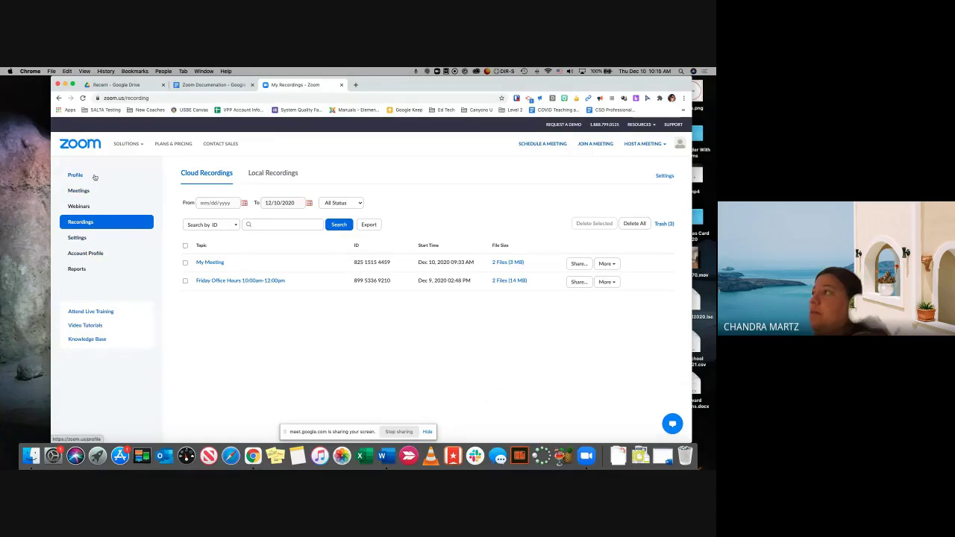
{"action": "mouse_move", "coordinate": [127, 143]}
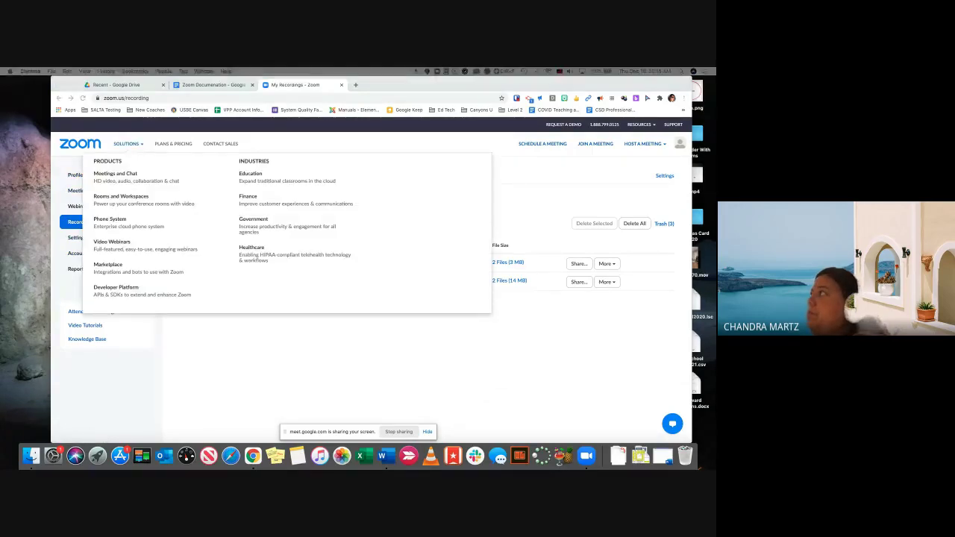
{"action": "left_click", "coordinate": [260, 356]}
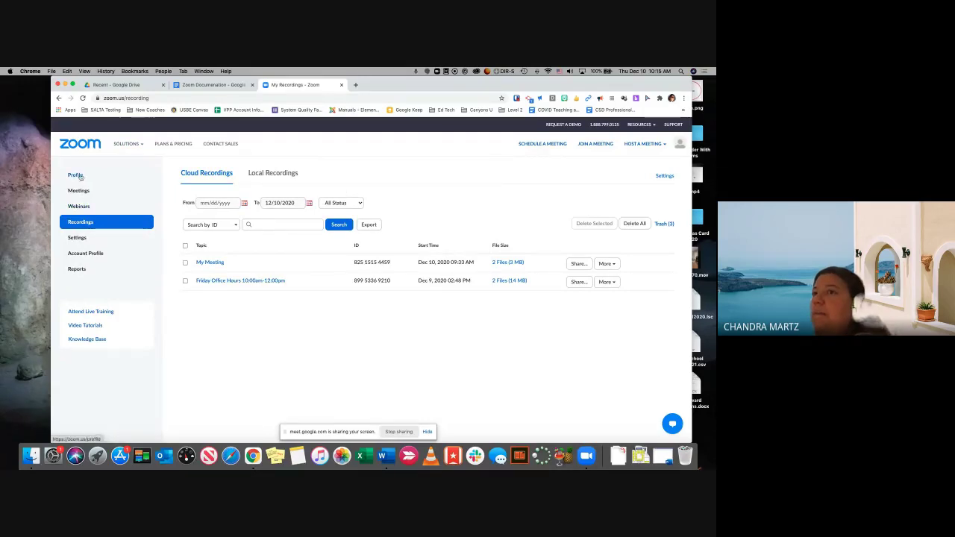
{"action": "left_click", "coordinate": [78, 191]}
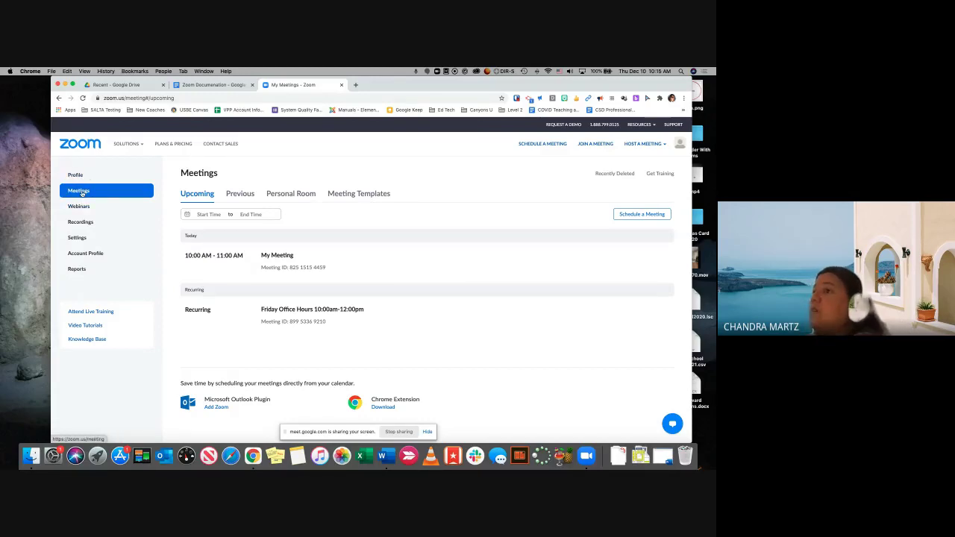
{"action": "left_click", "coordinate": [633, 215]}
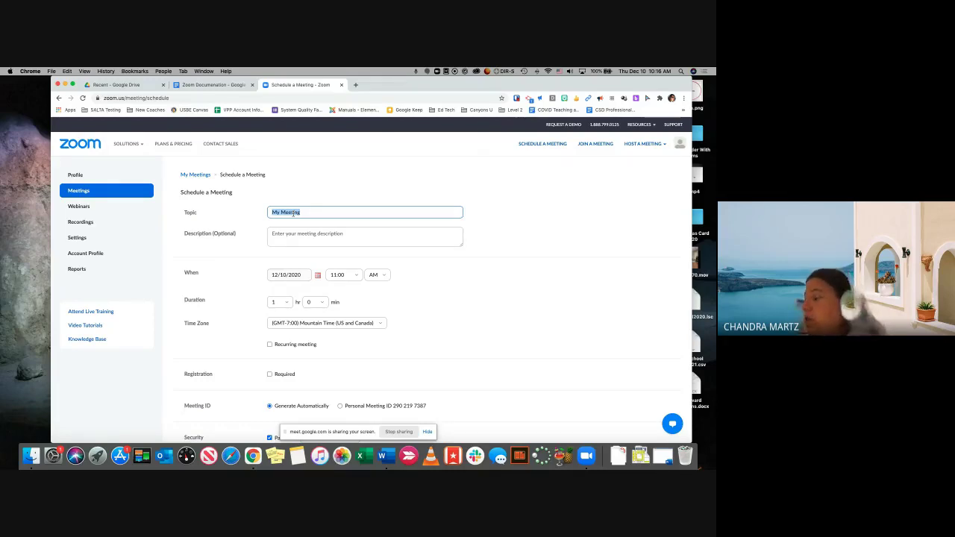
{"action": "type", "text": "Open Office HOurs"}
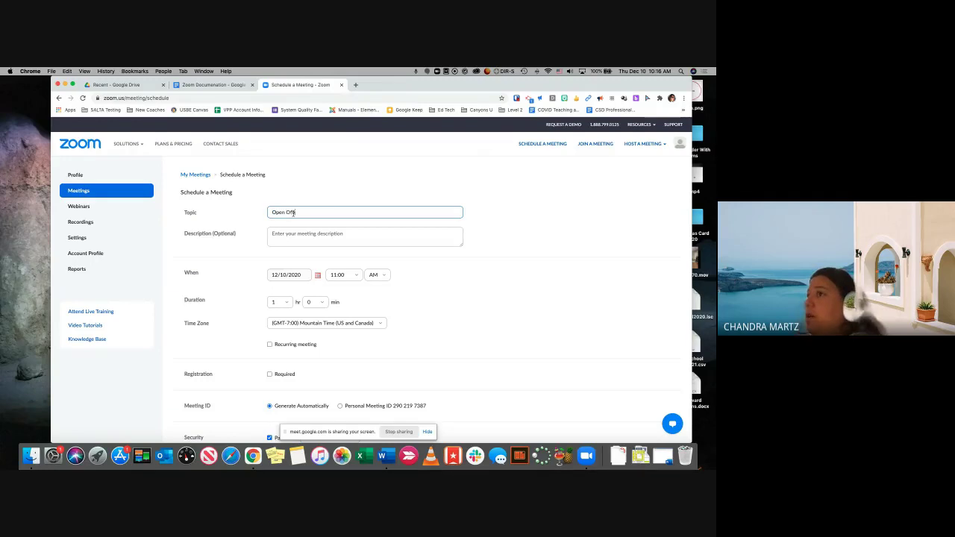
{"action": "key", "text": "BackSpace"}
{"action": "key", "text": "BackSpace"}
{"action": "type", "text": "ou"}
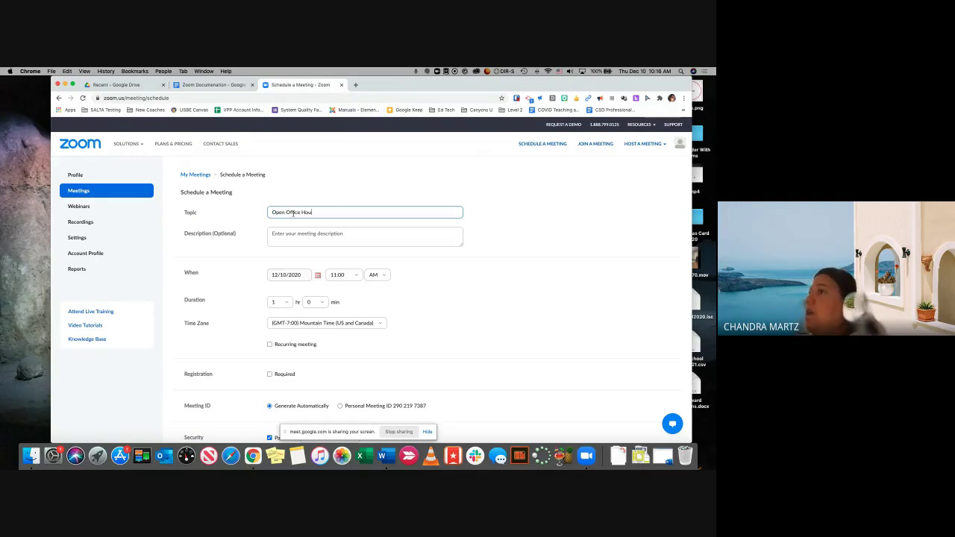
{"action": "type", "text": "rs 9"}
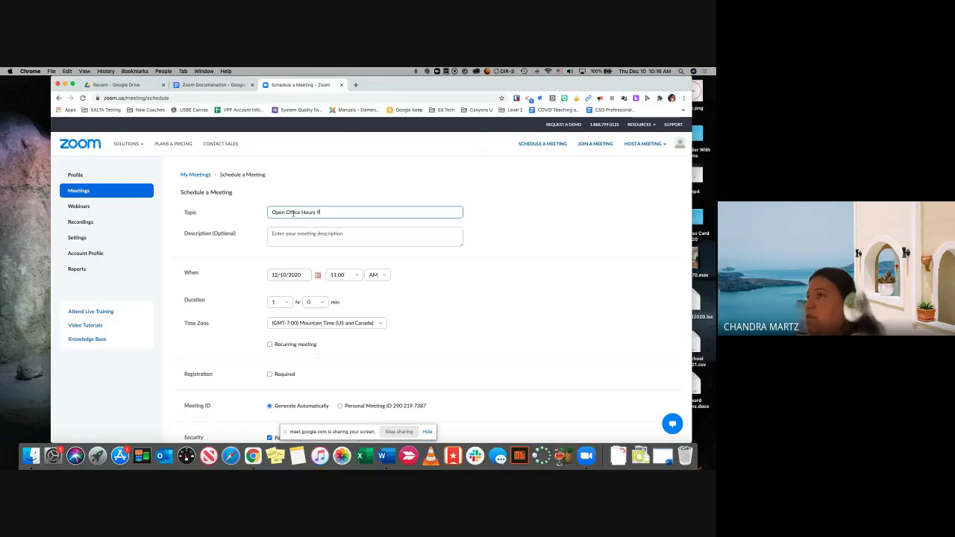
{"action": "key", "text": "BackSpace"}
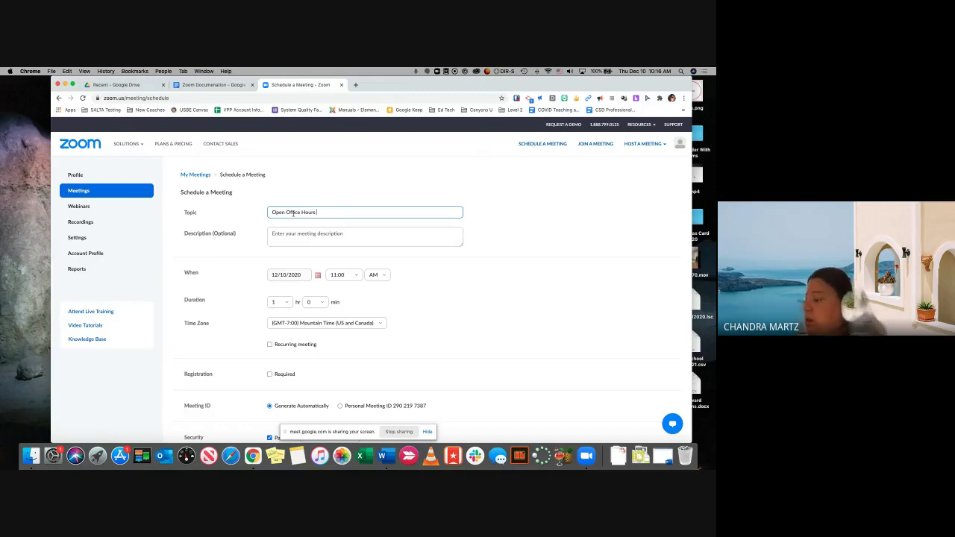
{"action": "type", "text": "9am-11"}
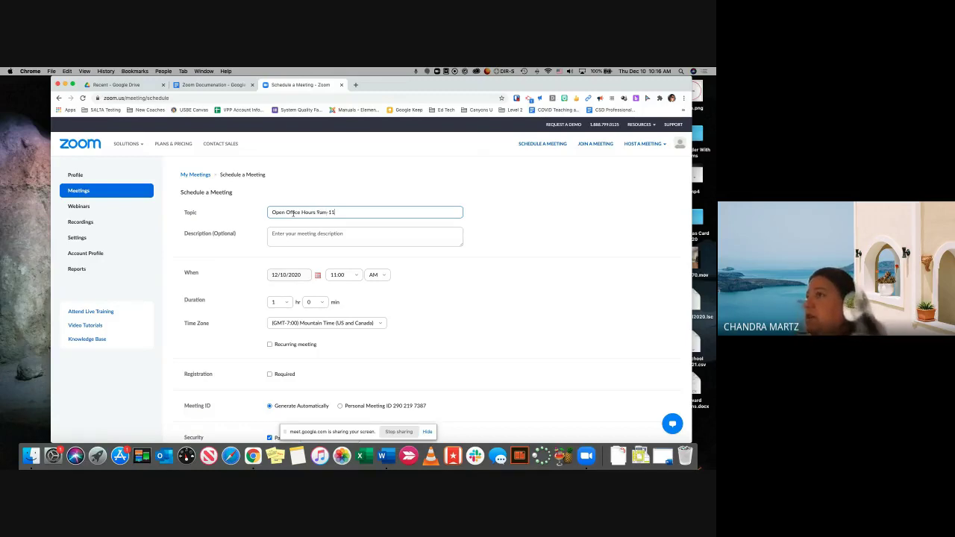
{"action": "type", "text": ":00"}
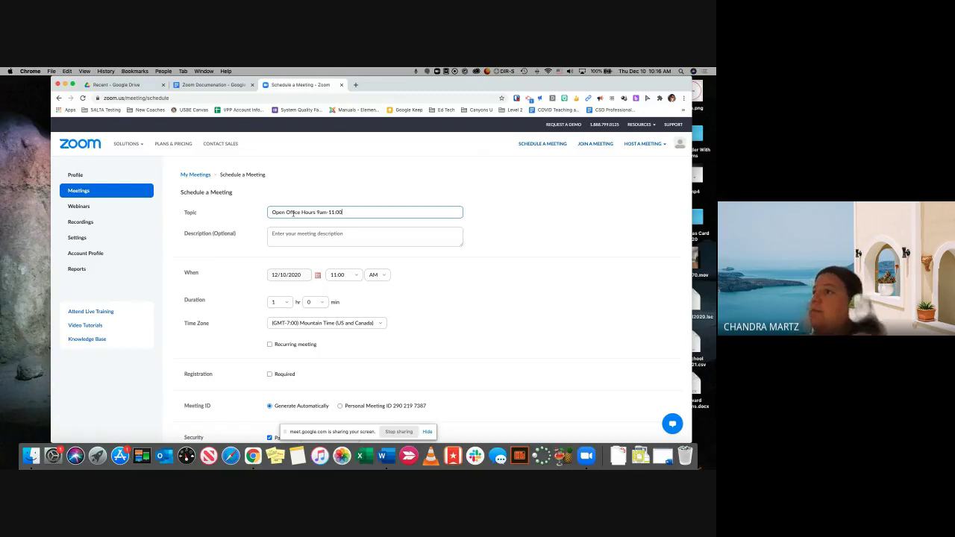
{"action": "type", "text": "am"}
{"action": "key", "text": "Tab"}
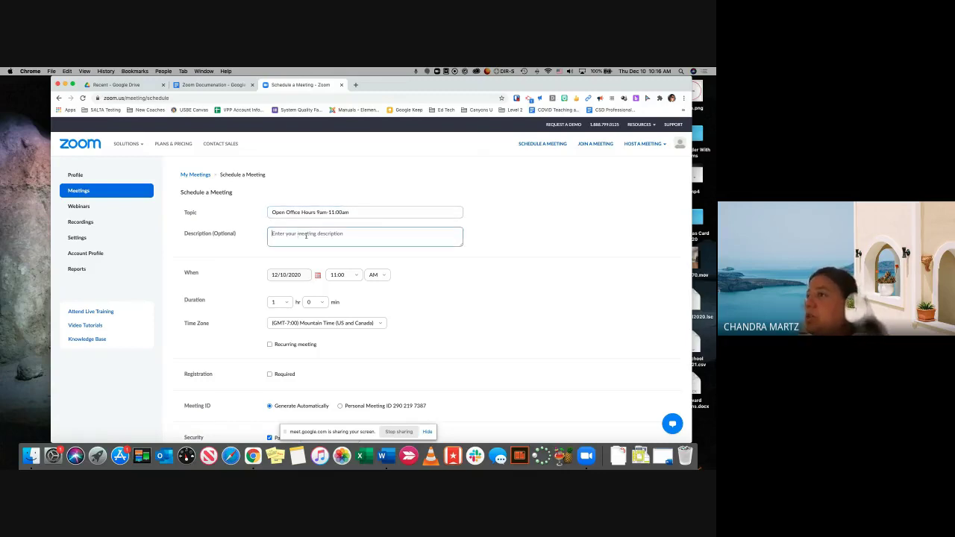
{"action": "scroll", "coordinate": [306, 236], "scroll_direction": "down", "scroll_amount": 2}
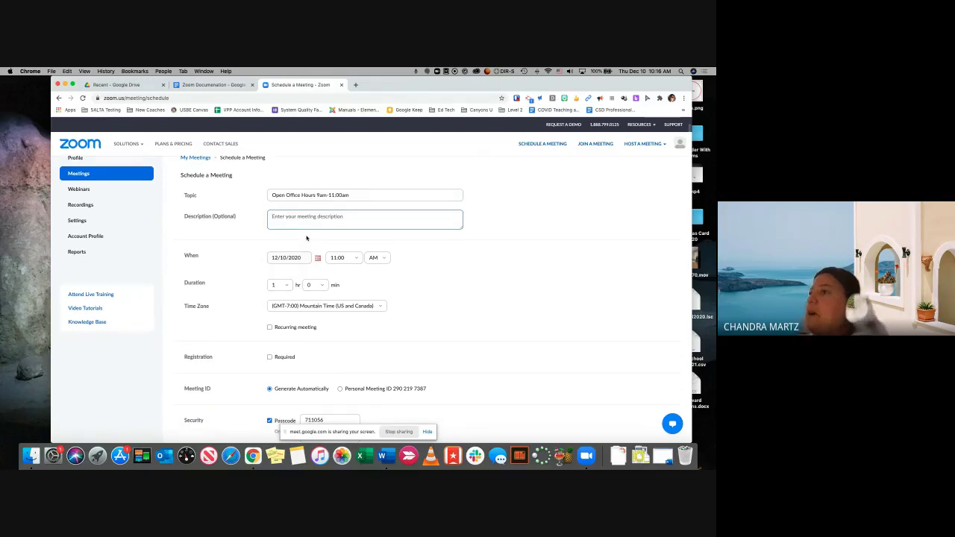
{"action": "scroll", "coordinate": [299, 242], "scroll_direction": "down", "scroll_amount": 3}
{"action": "scroll", "coordinate": [240, 232], "scroll_direction": "up", "scroll_amount": 2}
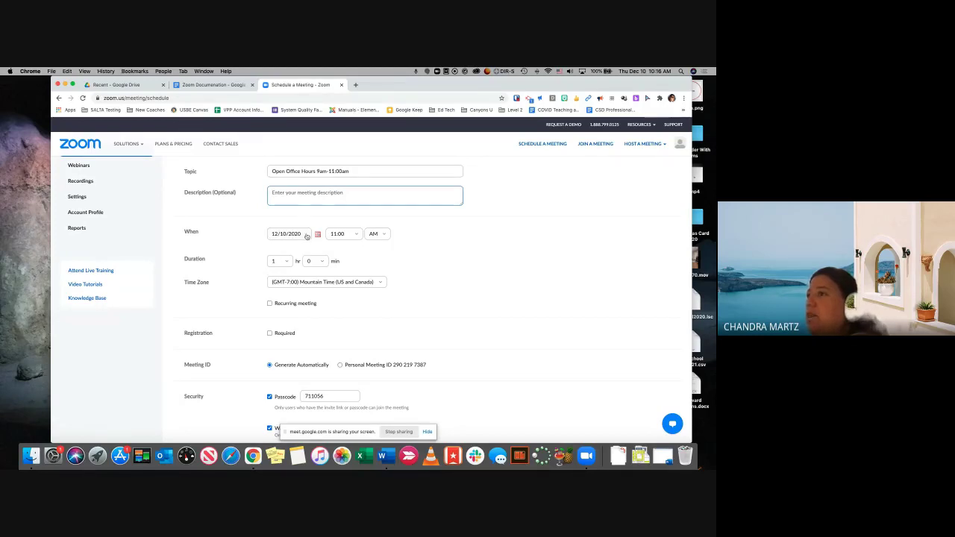
Set the start time to 9:00 and make the meeting recurring with No Fixed Time.
{"action": "left_click", "coordinate": [340, 234]}
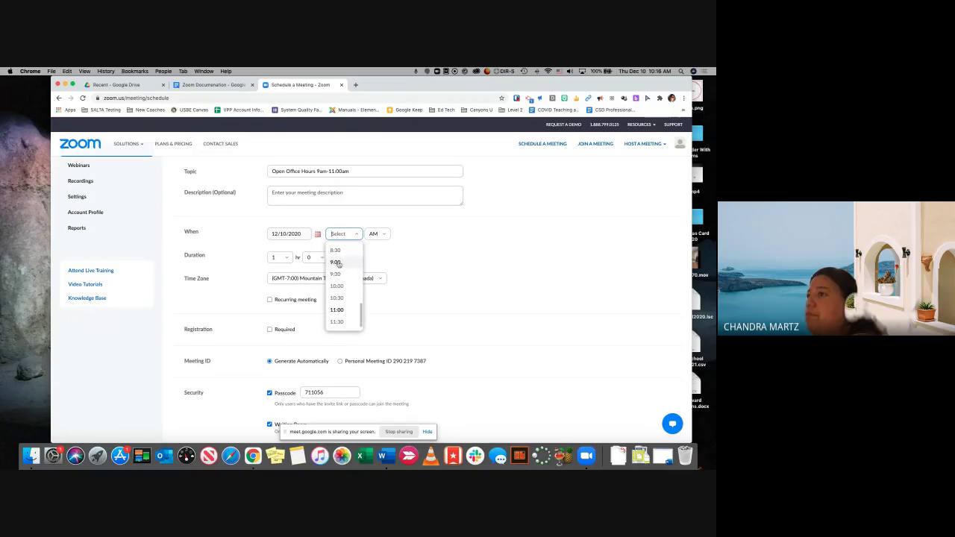
{"action": "left_click", "coordinate": [335, 262]}
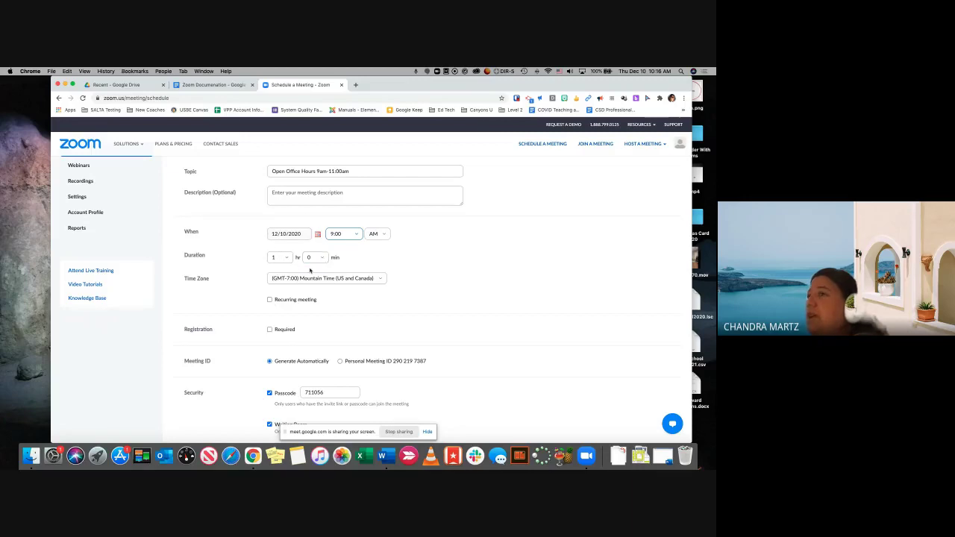
{"action": "left_click", "coordinate": [269, 300]}
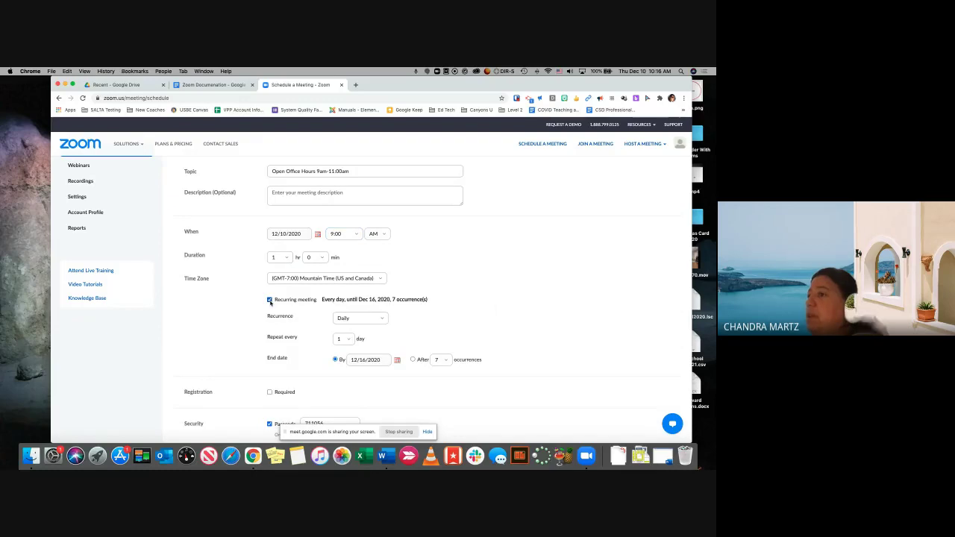
{"action": "scroll", "coordinate": [270, 302], "scroll_direction": "down", "scroll_amount": 1}
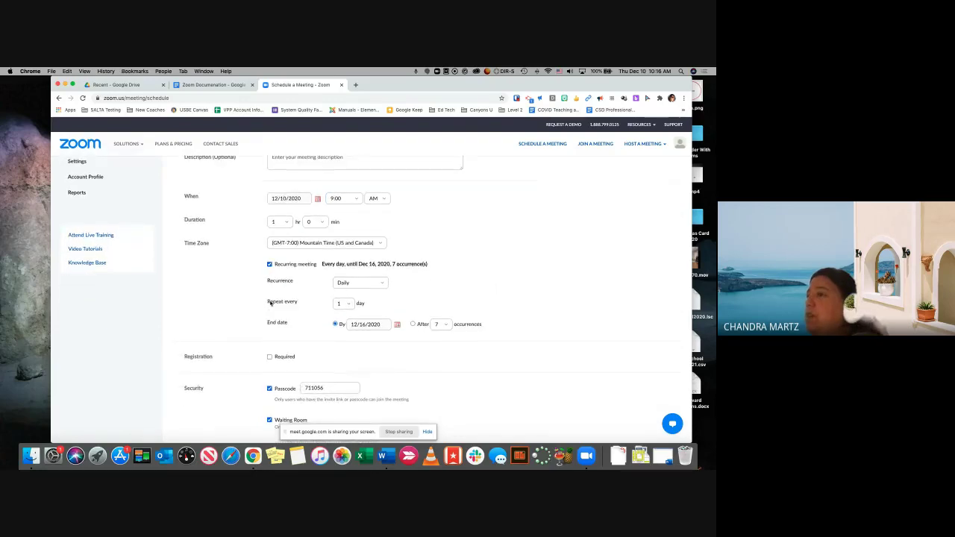
{"action": "left_click", "coordinate": [343, 283]}
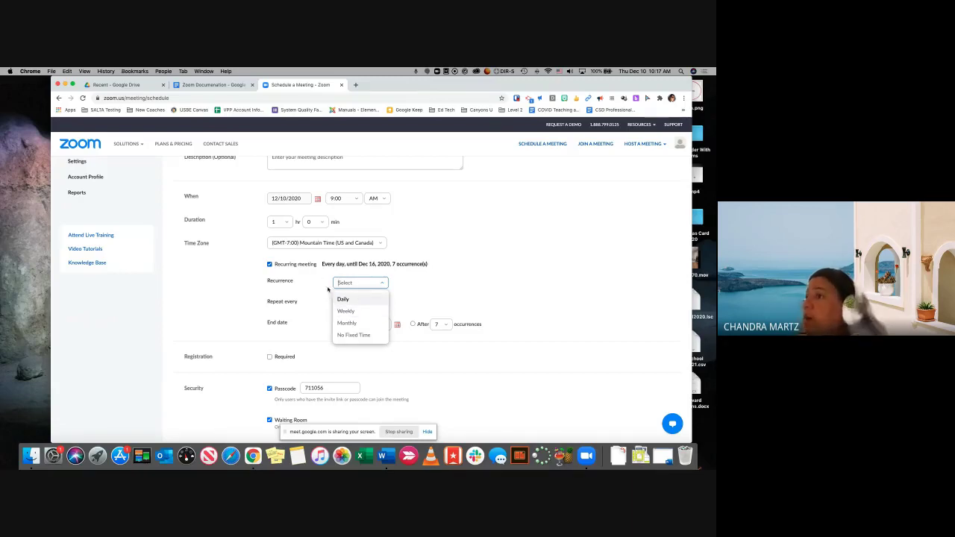
{"action": "left_click", "coordinate": [360, 336]}
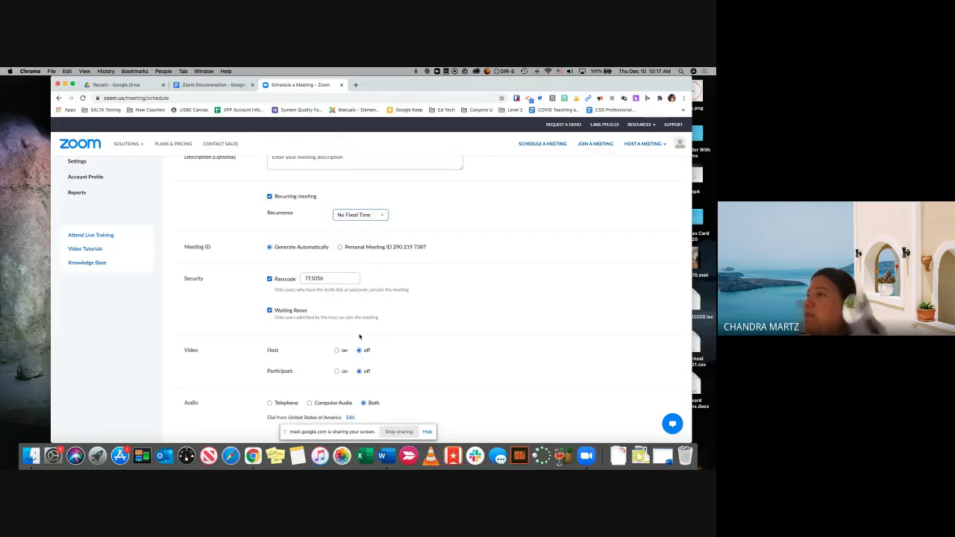
{"action": "scroll", "coordinate": [359, 334], "scroll_direction": "up", "scroll_amount": 3}
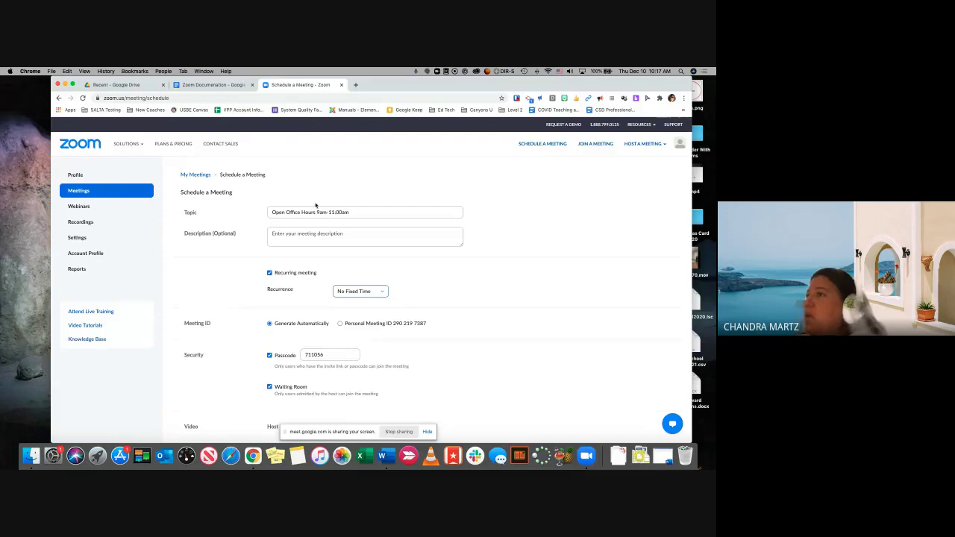
Insert 'Thursdays' and a hyphen so the topic reads 'Open Office Hours- Thursdays 9am-11:00am'.
{"action": "left_click_drag", "start_coordinate": [317, 212], "coordinate": [347, 212]}
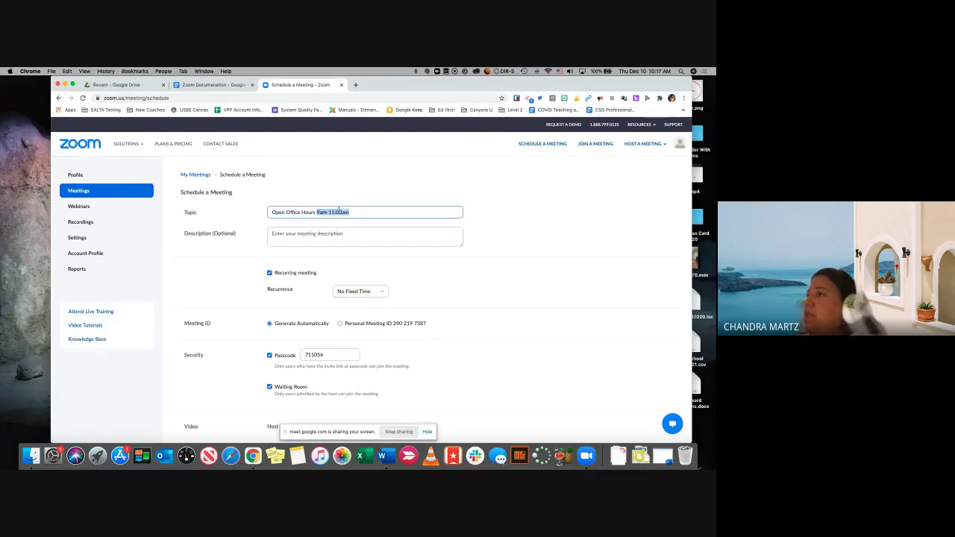
{"action": "scroll", "coordinate": [340, 212], "scroll_direction": "down", "scroll_amount": 2}
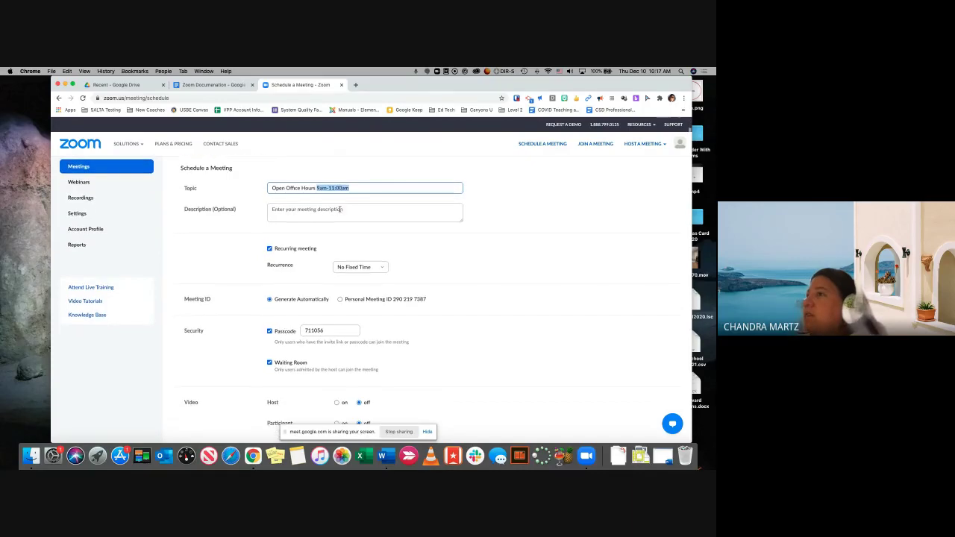
{"action": "left_click", "coordinate": [317, 188]}
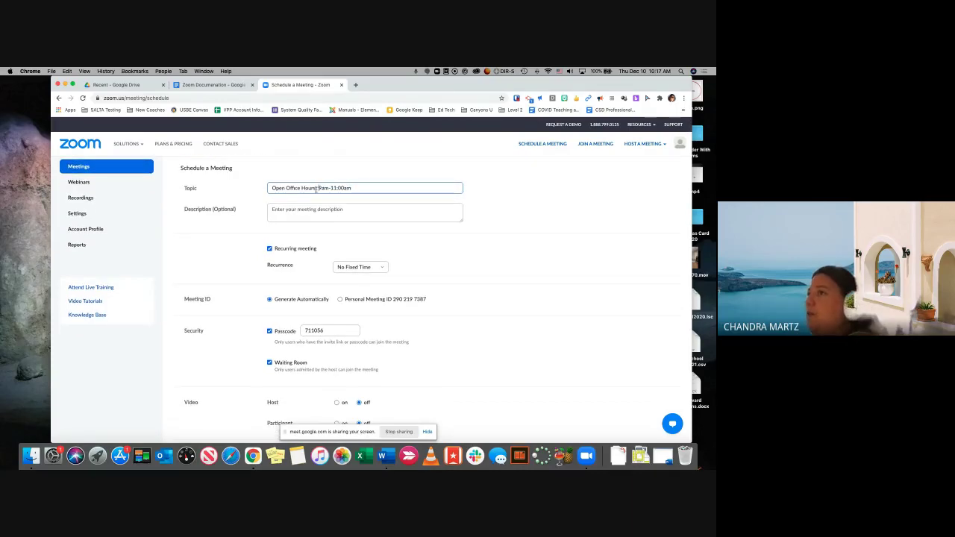
{"action": "type", "text": "Thurs"}
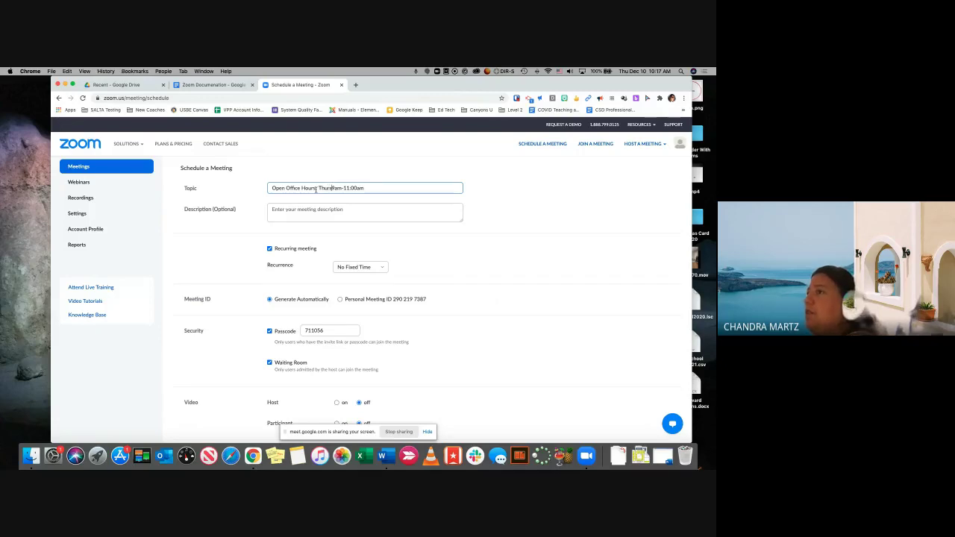
{"action": "type", "text": "days"}
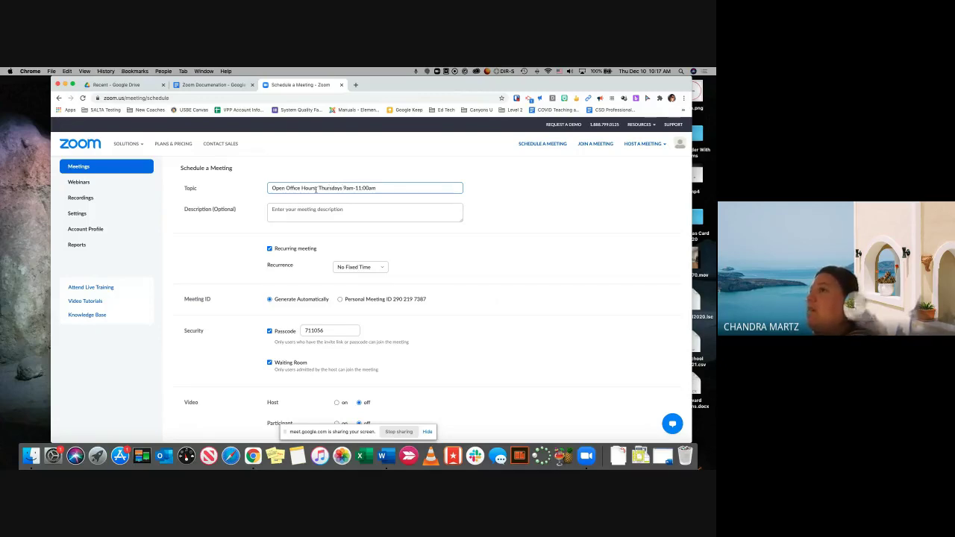
{"action": "left_click", "coordinate": [316, 189]}
{"action": "type", "text": "-"}
{"action": "scroll", "coordinate": [292, 264], "scroll_direction": "down", "scroll_amount": 1}
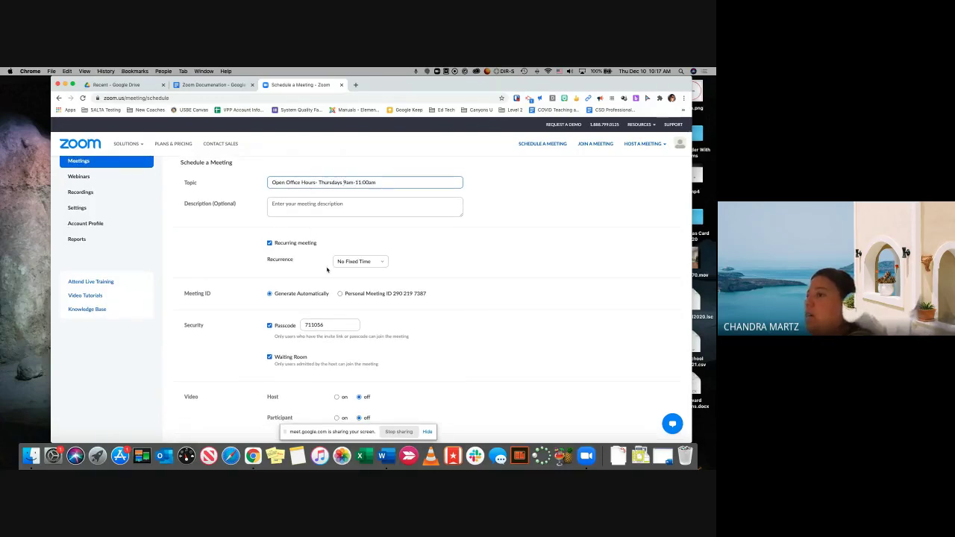
{"action": "scroll", "coordinate": [327, 270], "scroll_direction": "down", "scroll_amount": 5}
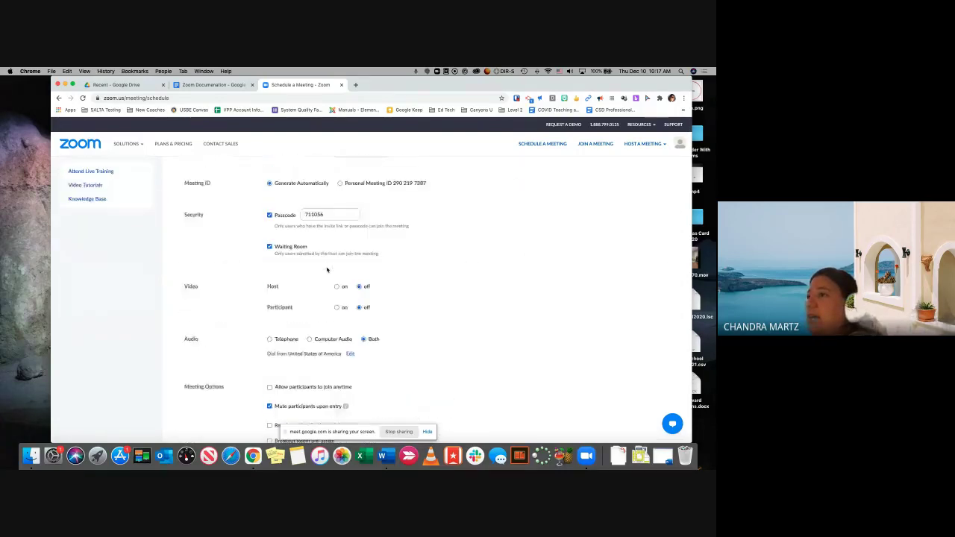
{"action": "scroll", "coordinate": [327, 269], "scroll_direction": "up", "scroll_amount": 1}
{"action": "scroll", "coordinate": [327, 269], "scroll_direction": "up", "scroll_amount": 3}
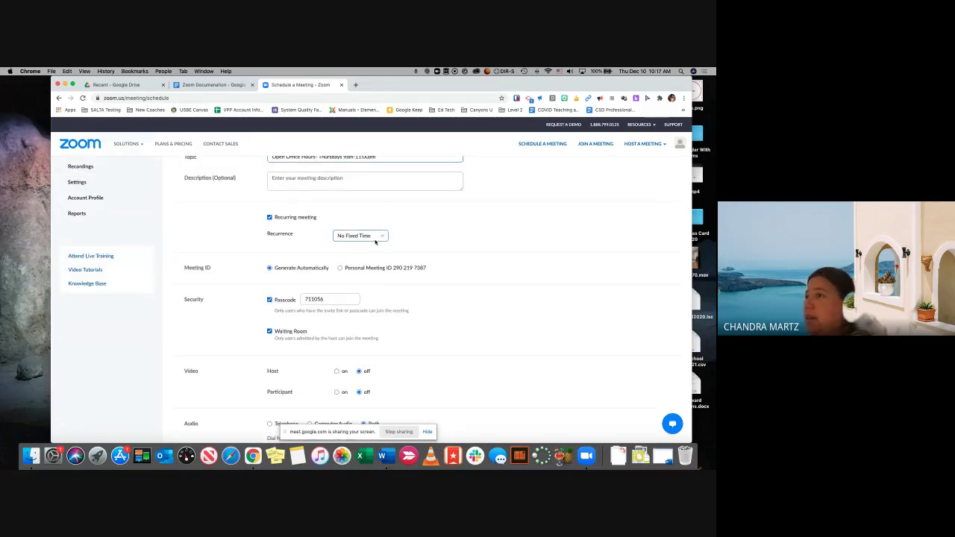
Review the Security, Video, Audio and Meeting Options, then save the Open Office Hours meeting.
{"action": "scroll", "coordinate": [366, 231], "scroll_direction": "up", "scroll_amount": 3}
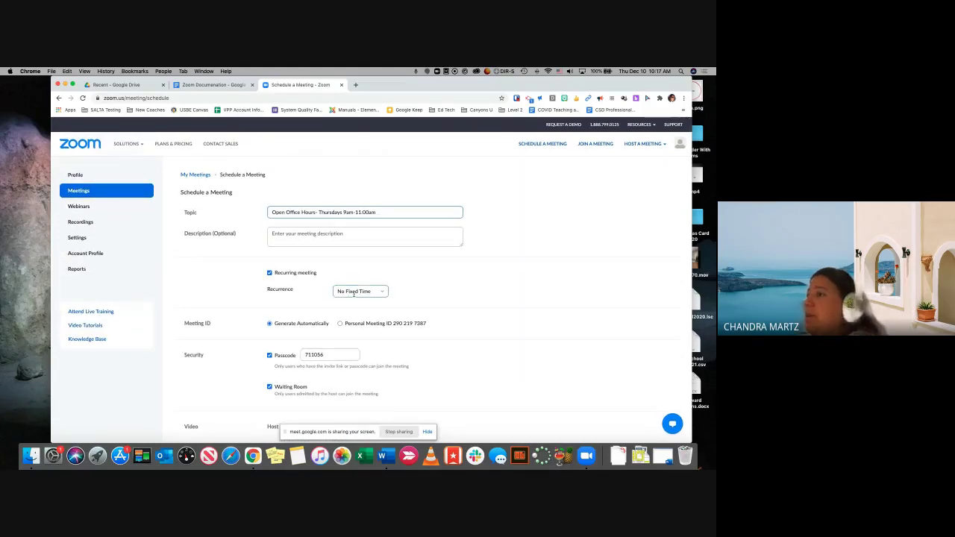
{"action": "scroll", "coordinate": [354, 293], "scroll_direction": "down", "scroll_amount": 5}
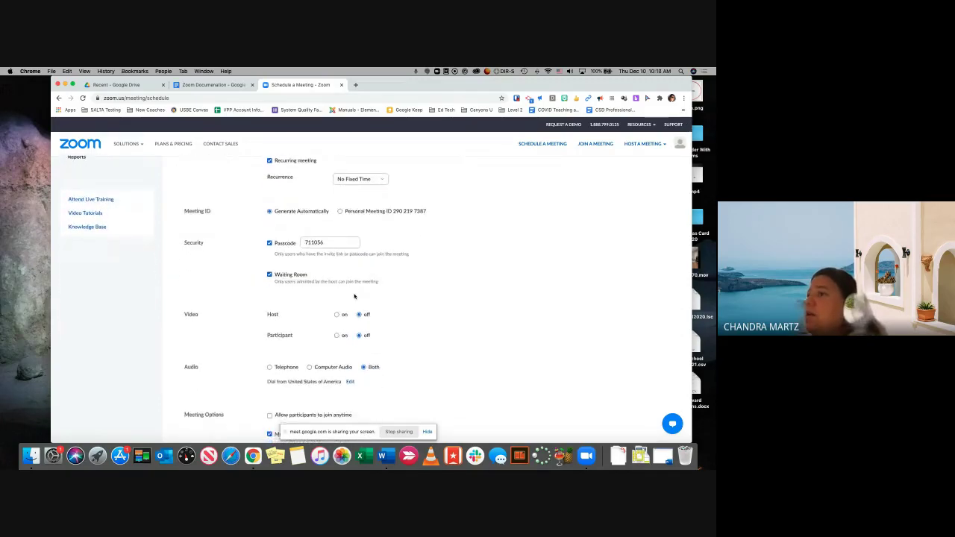
{"action": "scroll", "coordinate": [353, 299], "scroll_direction": "down", "scroll_amount": 1}
{"action": "scroll", "coordinate": [298, 205], "scroll_direction": "down", "scroll_amount": 4}
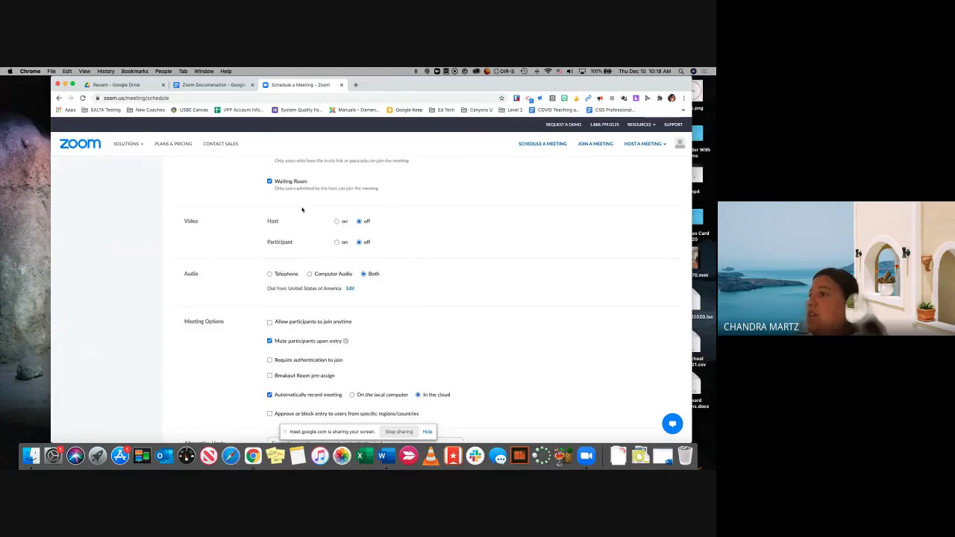
{"action": "scroll", "coordinate": [302, 209], "scroll_direction": "down", "scroll_amount": 1}
{"action": "scroll", "coordinate": [302, 210], "scroll_direction": "up", "scroll_amount": 3}
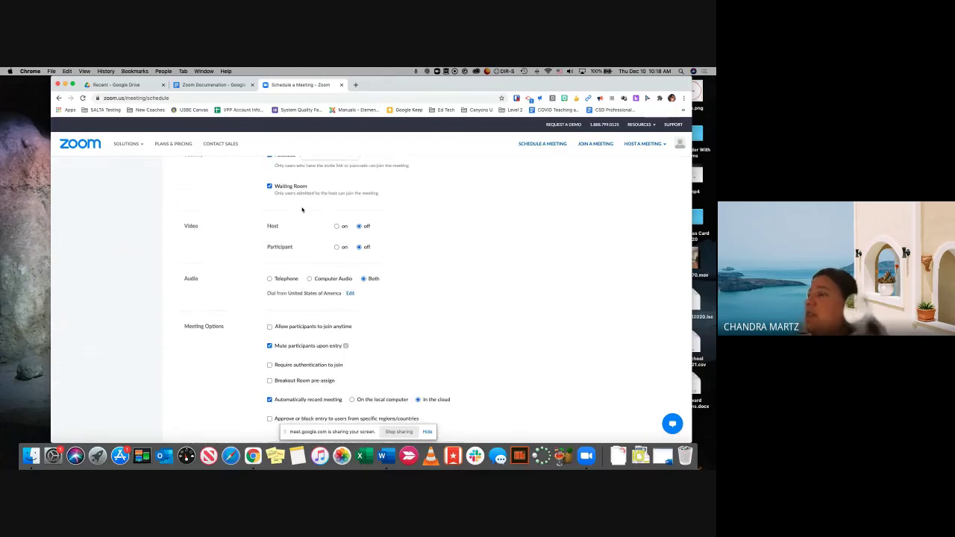
{"action": "scroll", "coordinate": [302, 209], "scroll_direction": "up", "scroll_amount": 4}
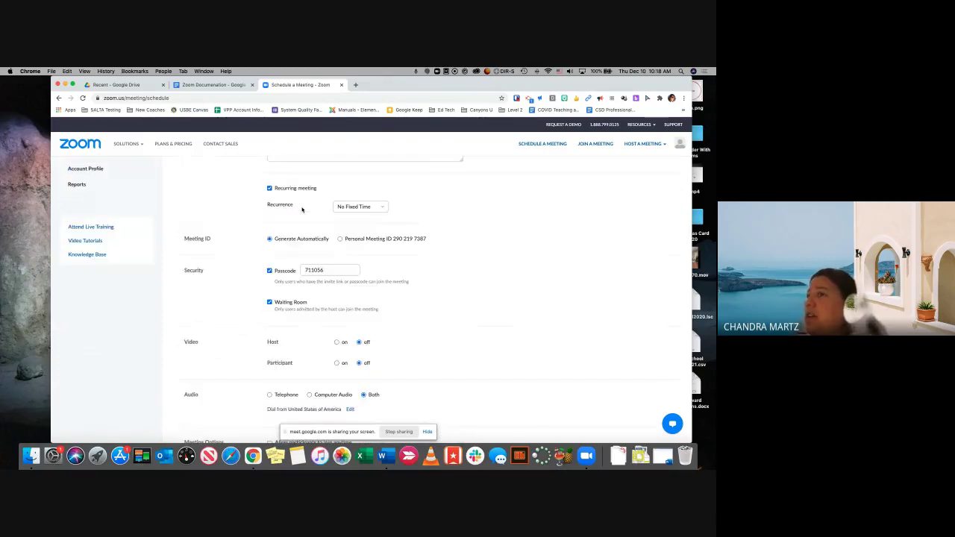
{"action": "scroll", "coordinate": [302, 209], "scroll_direction": "down", "scroll_amount": 4}
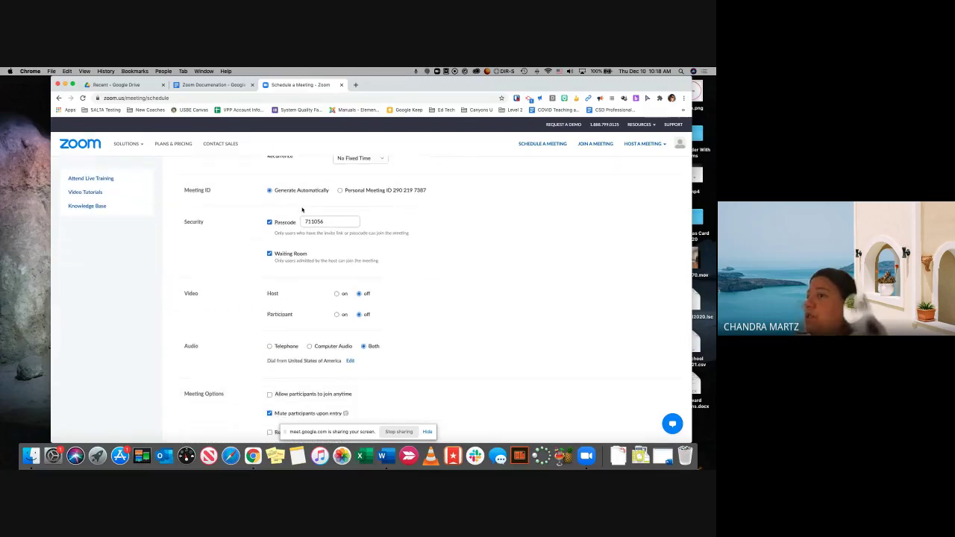
{"action": "scroll", "coordinate": [302, 206], "scroll_direction": "down", "scroll_amount": 1}
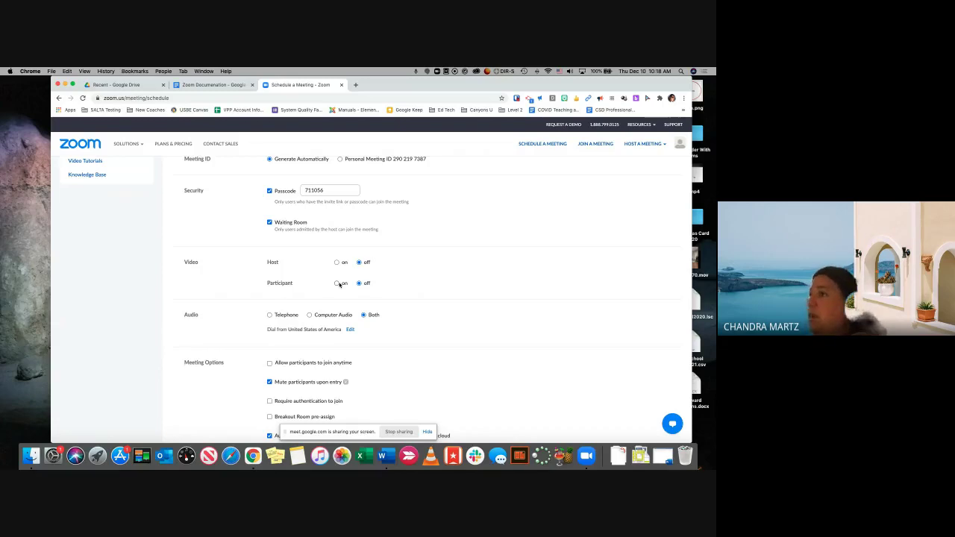
{"action": "scroll", "coordinate": [339, 285], "scroll_direction": "down", "scroll_amount": 1}
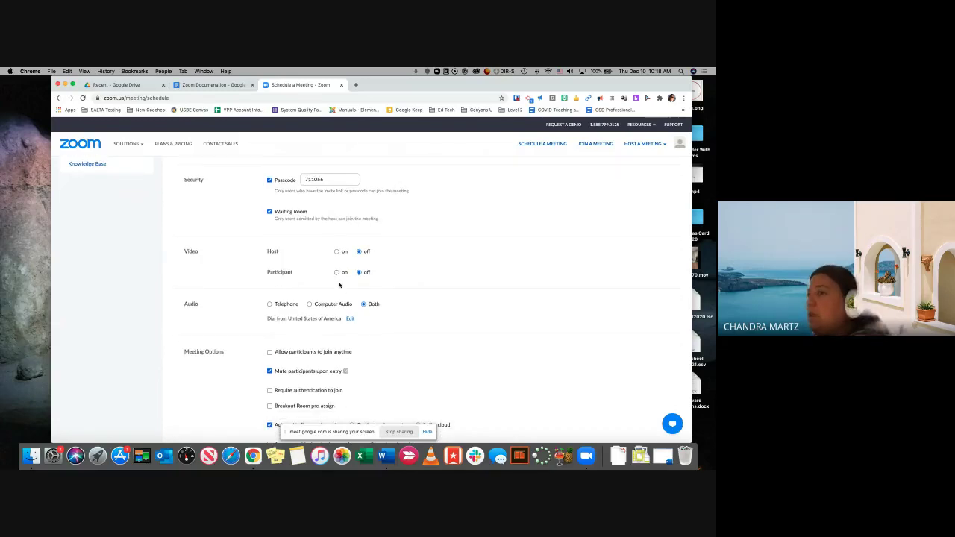
{"action": "scroll", "coordinate": [339, 285], "scroll_direction": "down", "scroll_amount": 5}
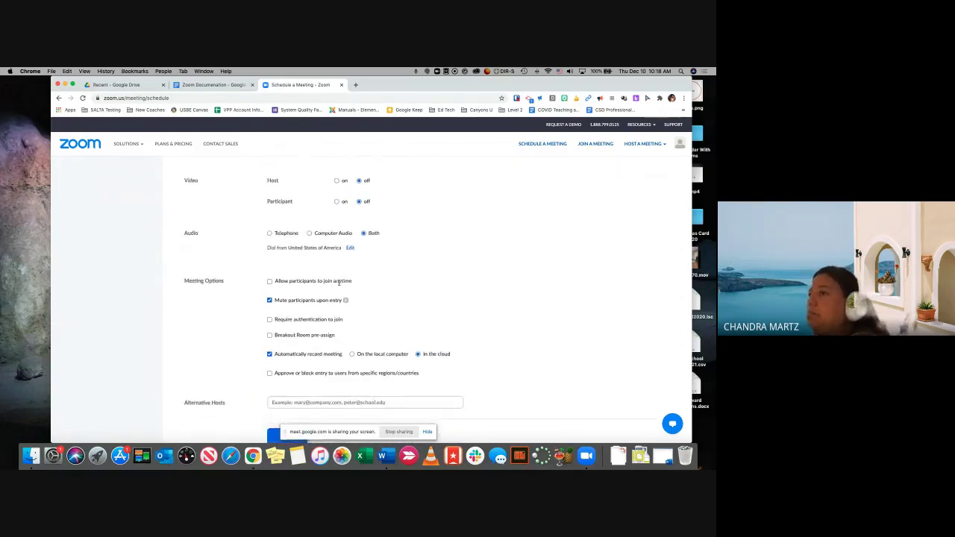
{"action": "scroll", "coordinate": [339, 282], "scroll_direction": "down", "scroll_amount": 3}
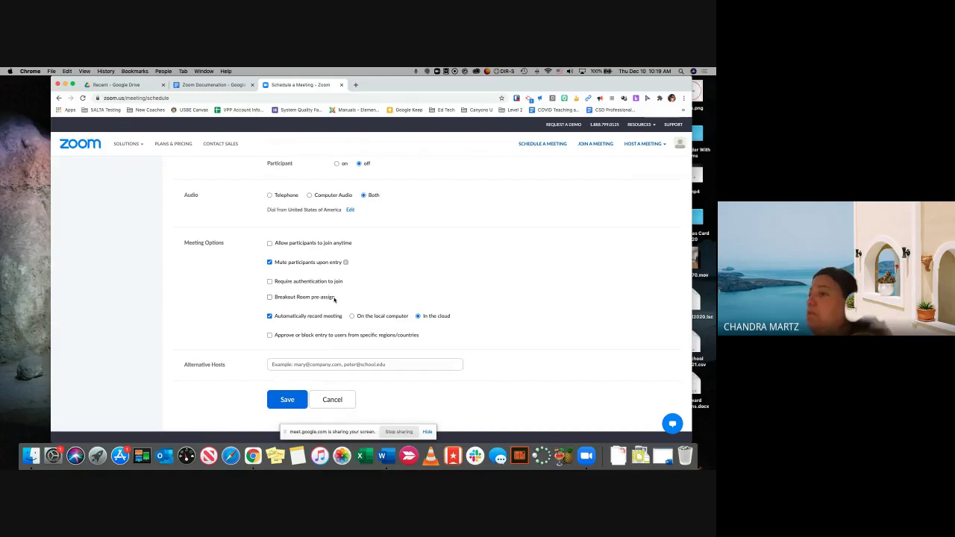
{"action": "scroll", "coordinate": [333, 298], "scroll_direction": "down", "scroll_amount": 2}
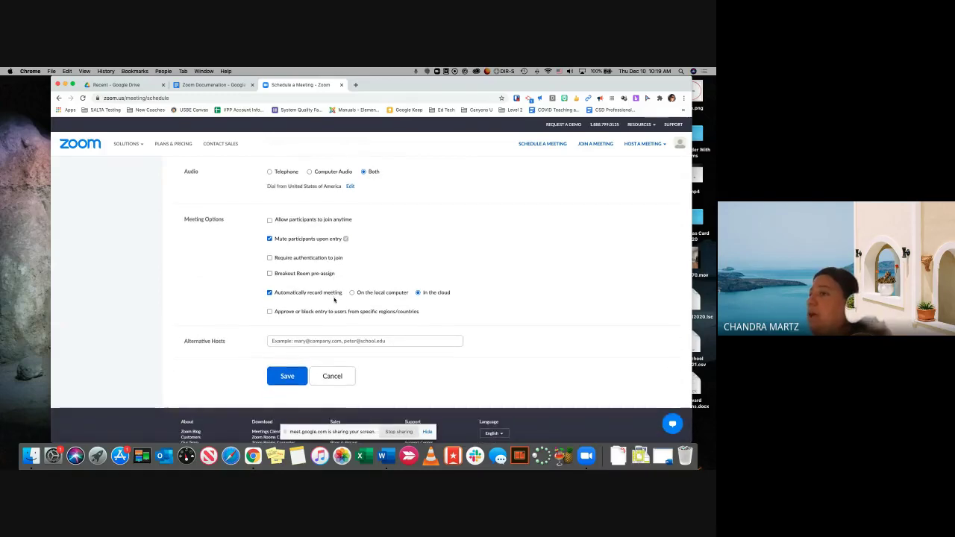
{"action": "left_click", "coordinate": [287, 376]}
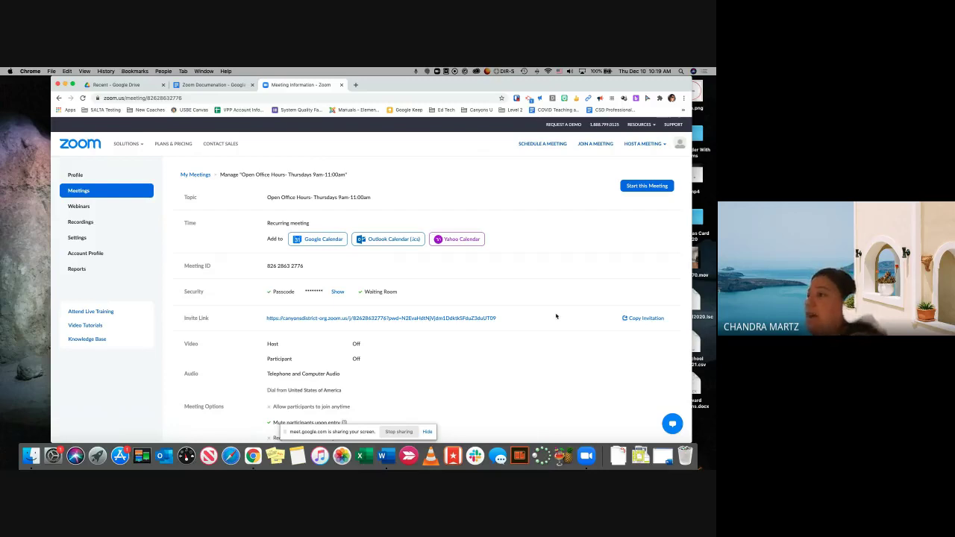
Select the join link and one-tap mobile lines in the full invitation, then cancel the preview.
{"action": "left_click", "coordinate": [646, 318]}
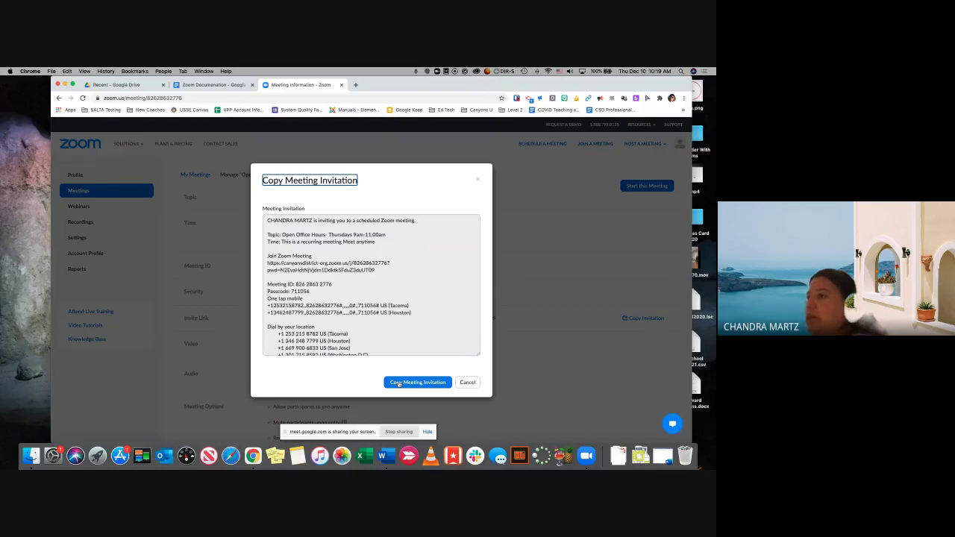
{"action": "left_click", "coordinate": [390, 252]}
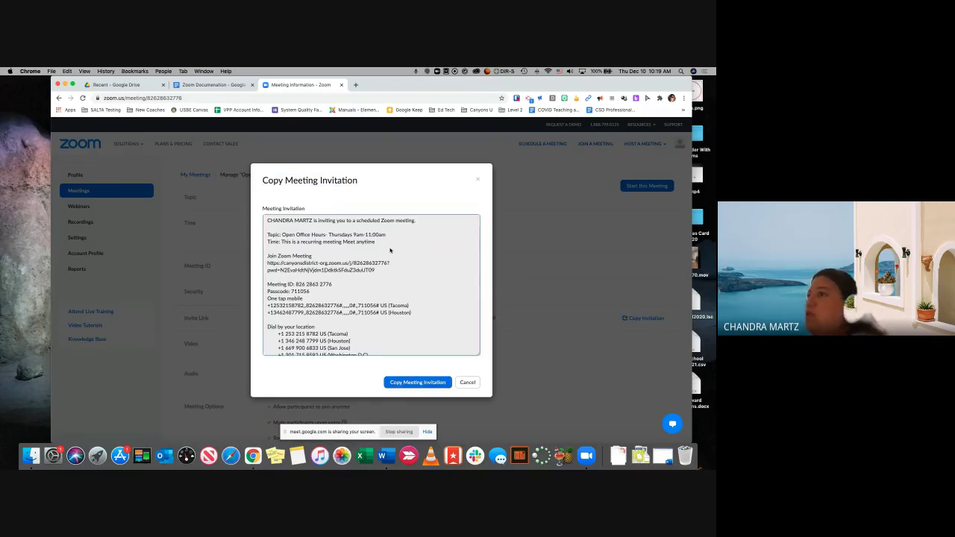
{"action": "left_click_drag", "start_coordinate": [386, 270], "coordinate": [265, 264]}
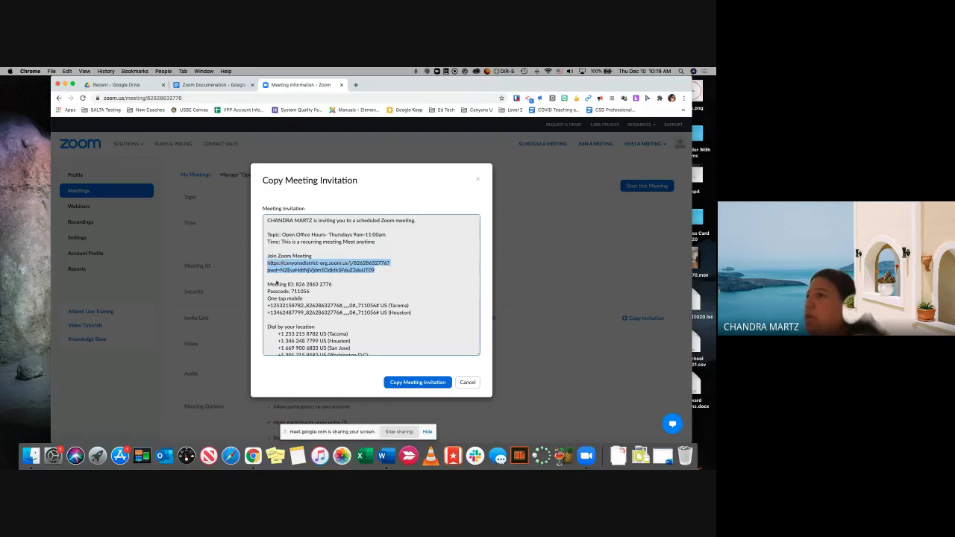
{"action": "scroll", "coordinate": [266, 270], "scroll_direction": "down", "scroll_amount": 3}
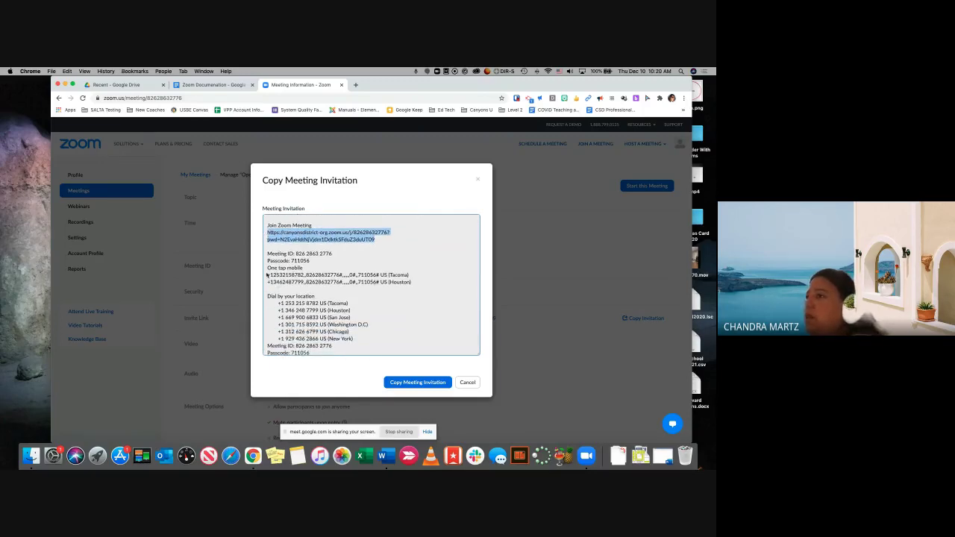
{"action": "left_click_drag", "start_coordinate": [266, 275], "coordinate": [338, 283]}
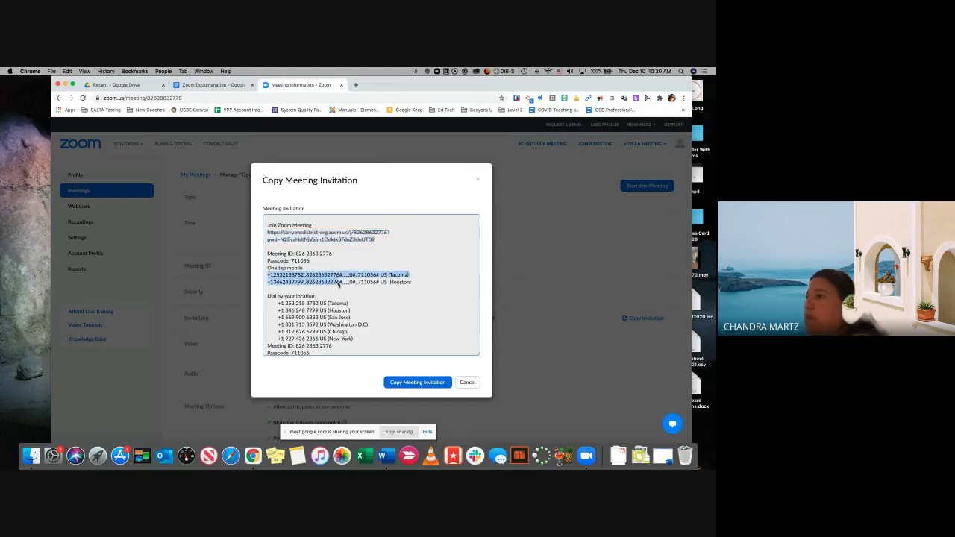
{"action": "scroll", "coordinate": [338, 285], "scroll_direction": "down", "scroll_amount": 2}
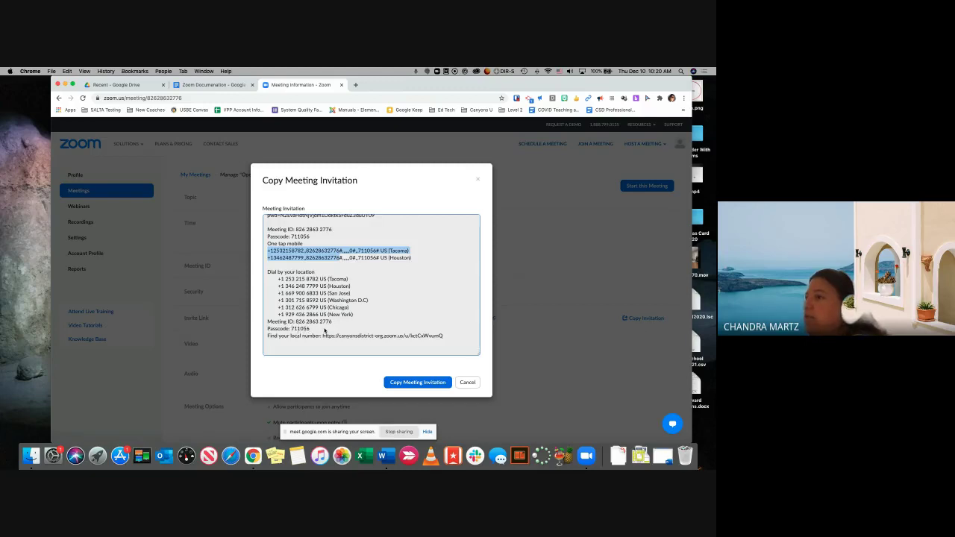
{"action": "left_click", "coordinate": [466, 382]}
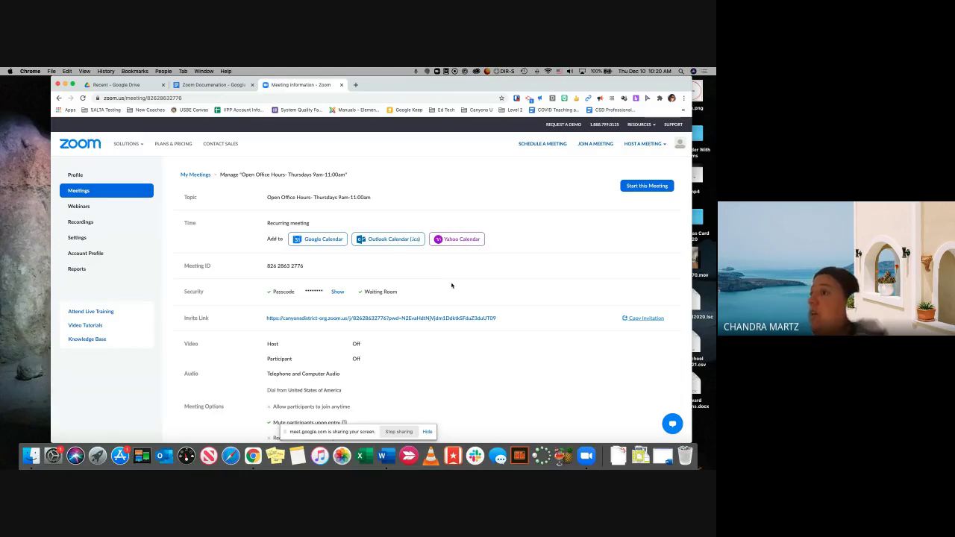
Start the Open Office Hours meeting and allow the browser to launch the Zoom app.
{"action": "left_click", "coordinate": [648, 188]}
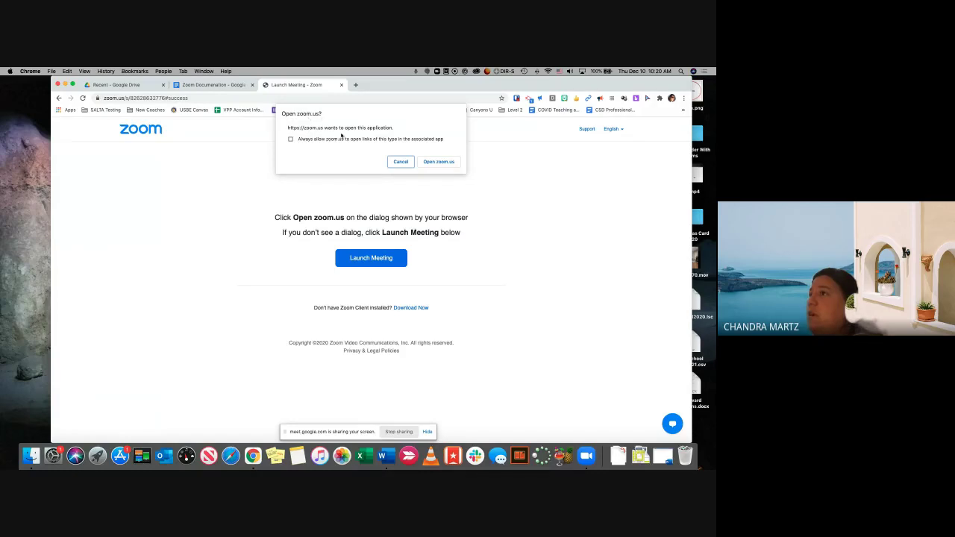
{"action": "left_click", "coordinate": [439, 162]}
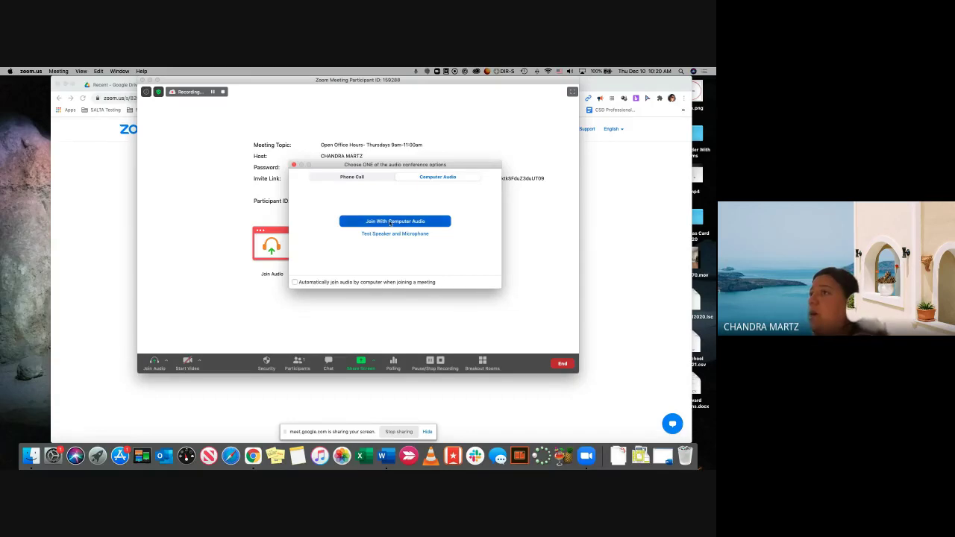
Join with computer audio and view the Participants list and its extra reactions.
{"action": "left_click", "coordinate": [389, 221]}
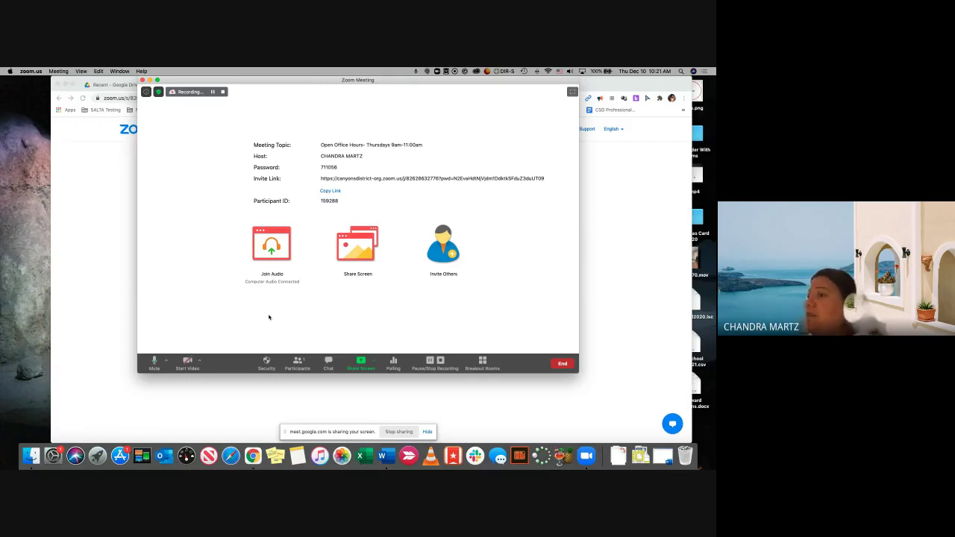
{"action": "left_click", "coordinate": [297, 363]}
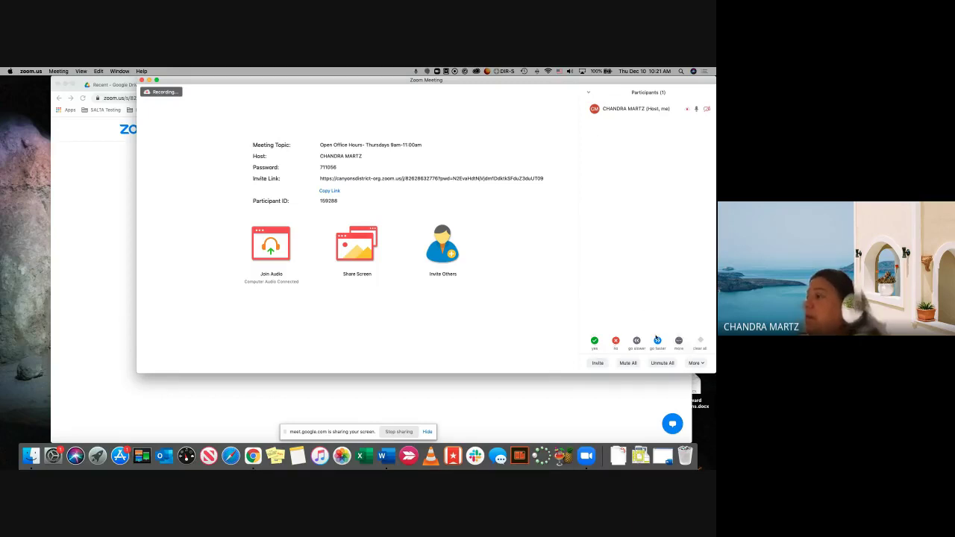
{"action": "left_click", "coordinate": [679, 341]}
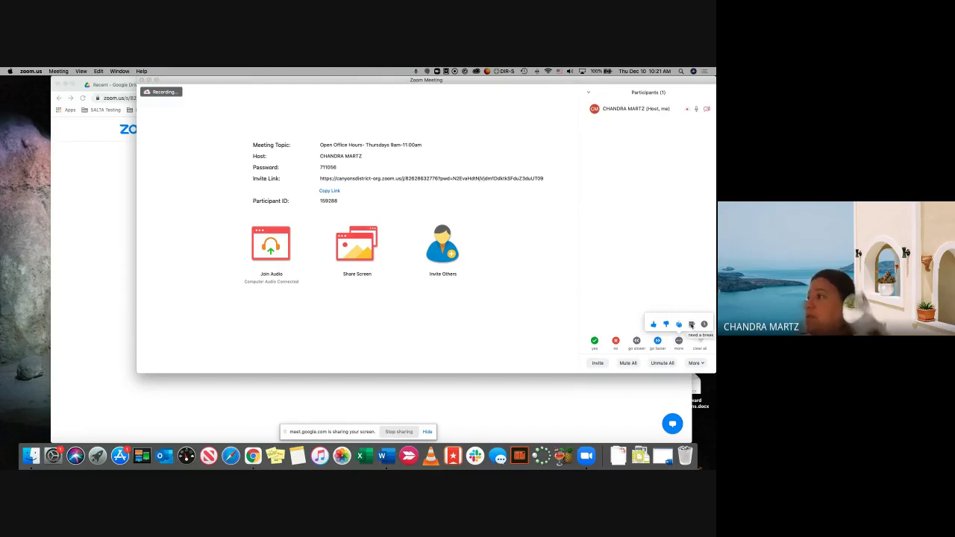
{"action": "left_click", "coordinate": [633, 207]}
Close the participants panel using Close from its chevron options menu.
{"action": "left_click", "coordinate": [588, 92]}
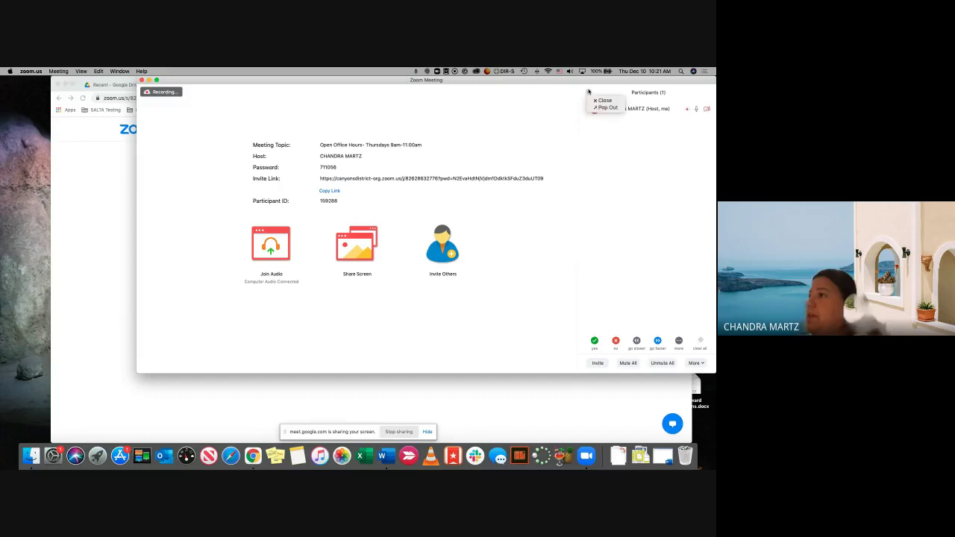
{"action": "left_click", "coordinate": [587, 97]}
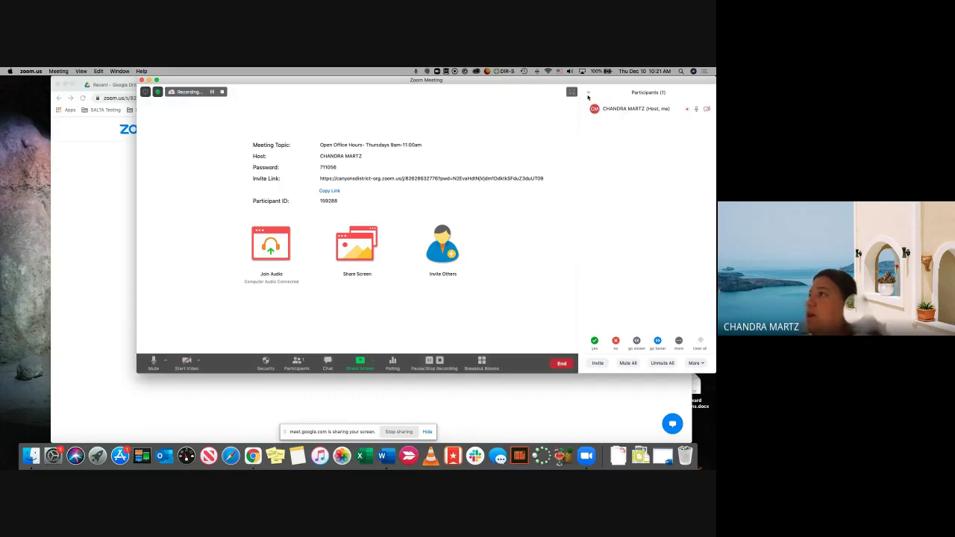
{"action": "left_click", "coordinate": [589, 94]}
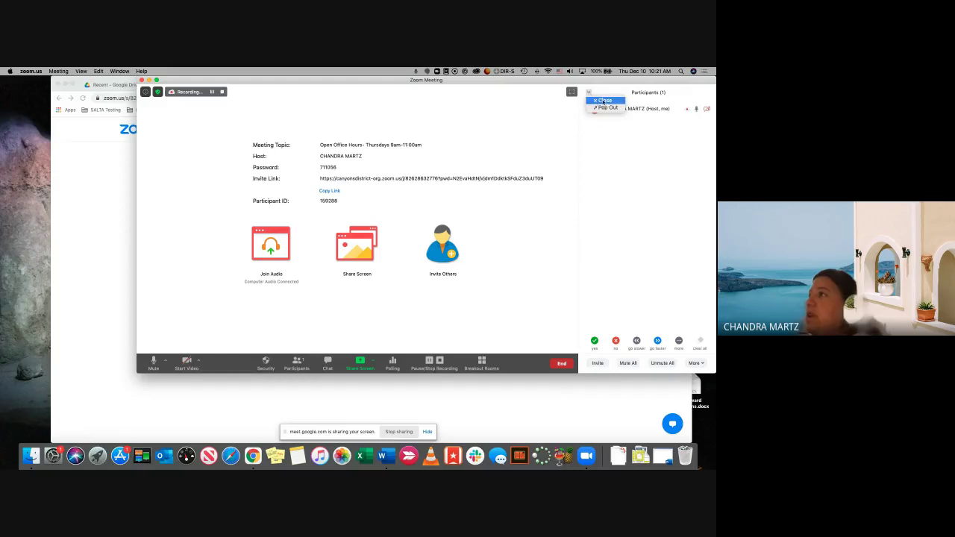
{"action": "left_click", "coordinate": [604, 101]}
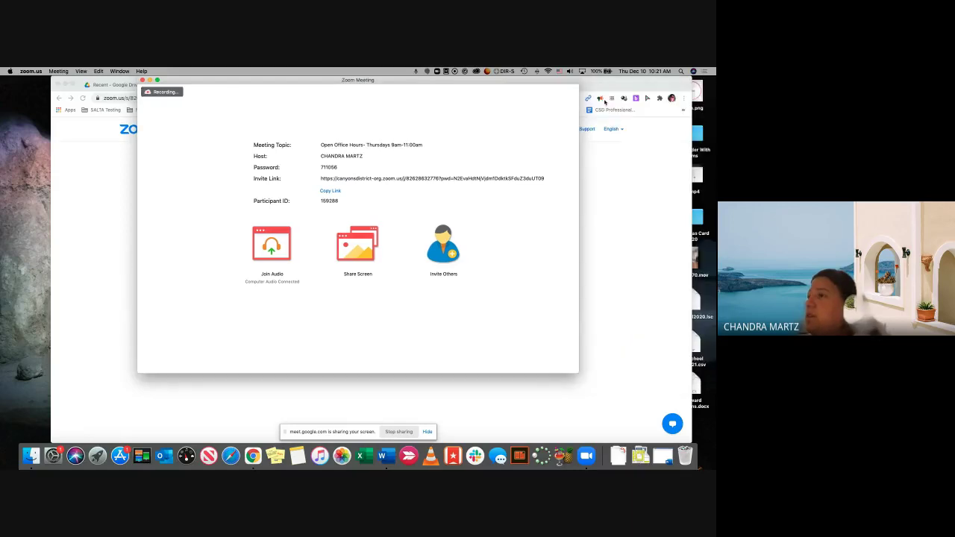
{"action": "mouse_move", "coordinate": [399, 325]}
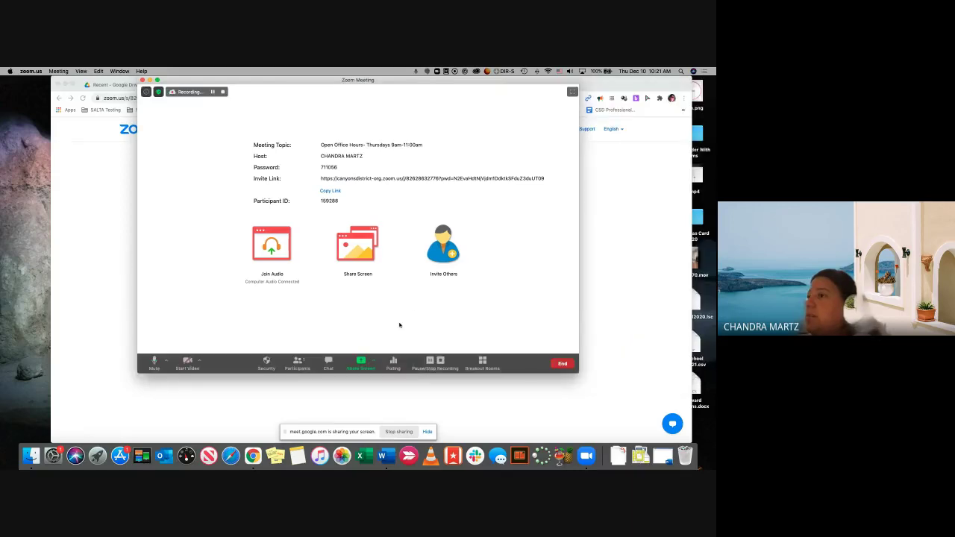
Open the meeting chat and confirm participants can chat with Host only.
{"action": "left_click", "coordinate": [328, 362]}
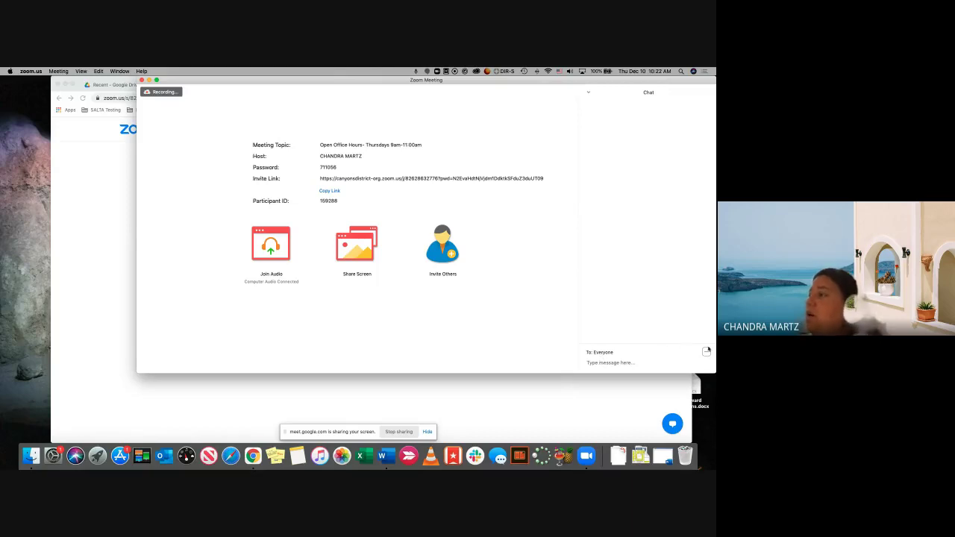
{"action": "left_click", "coordinate": [707, 352]}
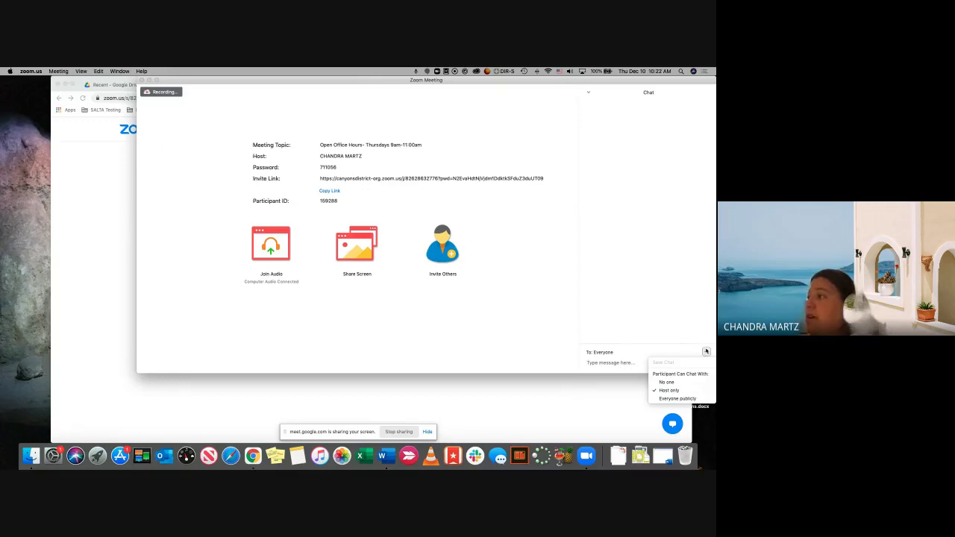
{"action": "left_click", "coordinate": [673, 322]}
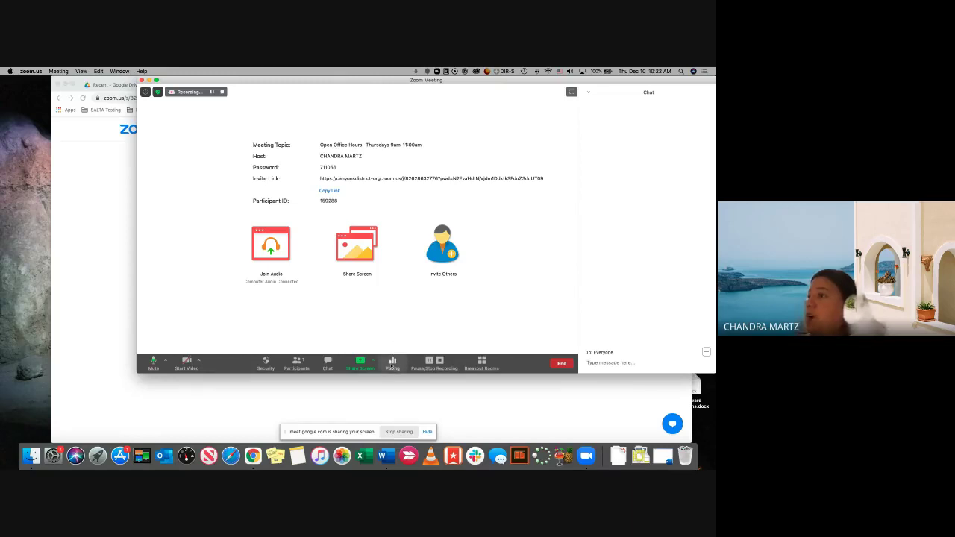
Open Polling and add a question to Poll 1, then close Polls and restore the meeting window.
{"action": "left_click", "coordinate": [392, 362]}
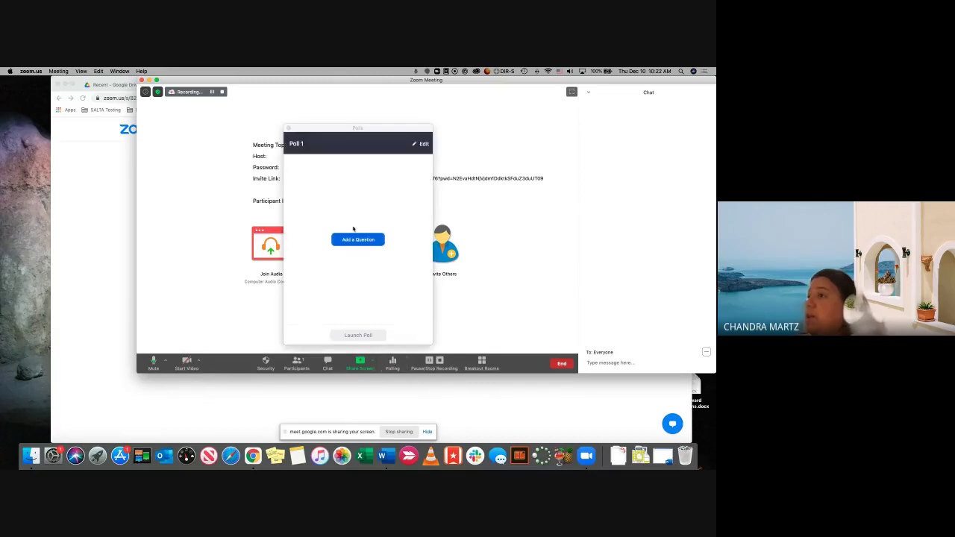
{"action": "left_click", "coordinate": [353, 239]}
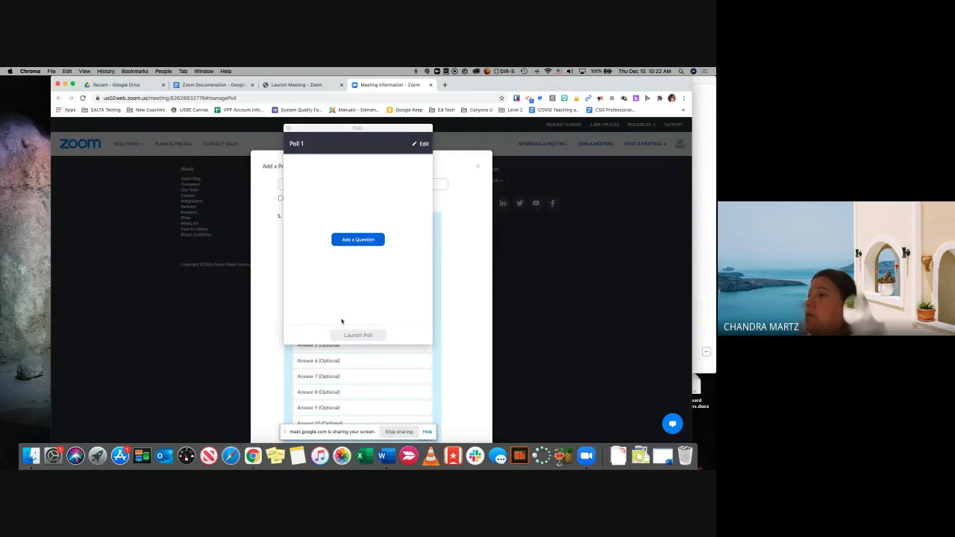
{"action": "left_click_drag", "start_coordinate": [339, 125], "coordinate": [202, 157]}
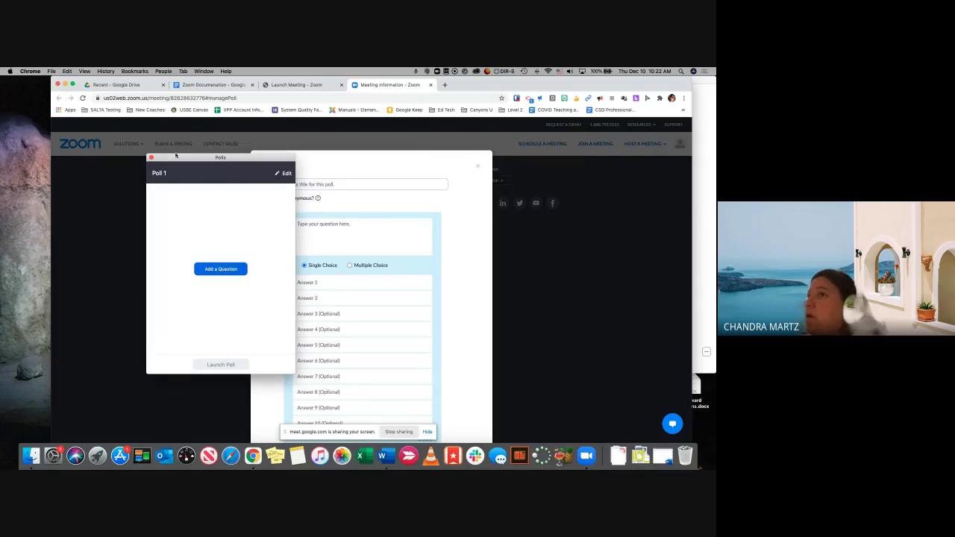
{"action": "left_click", "coordinate": [152, 157]}
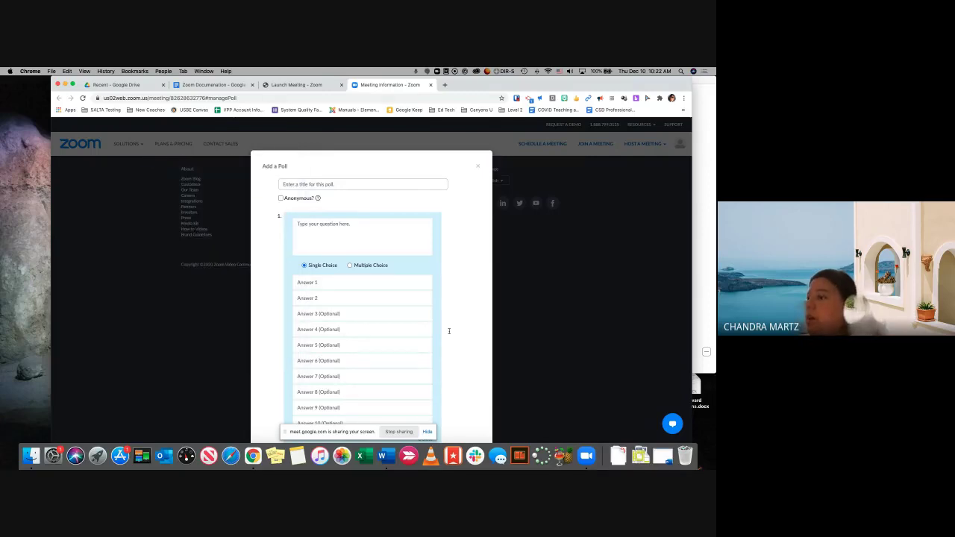
{"action": "left_click", "coordinate": [586, 456]}
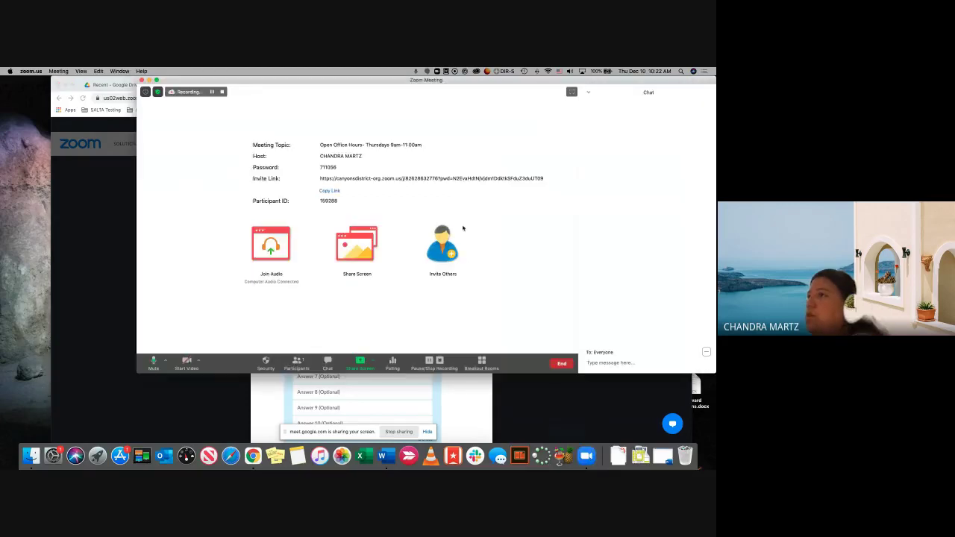
{"action": "left_click_drag", "start_coordinate": [495, 79], "coordinate": [435, 84]}
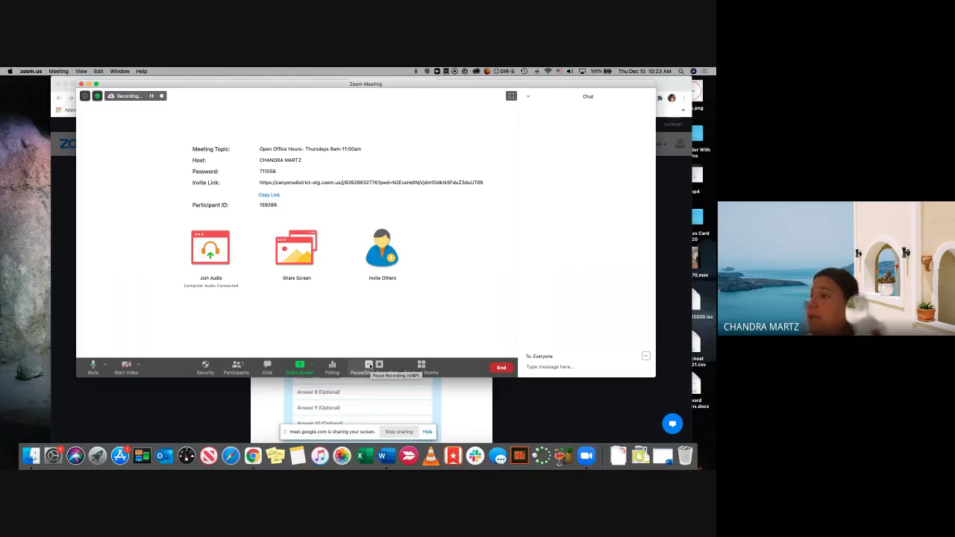
Create 3 breakout rooms with participants assigned manually.
{"action": "left_click", "coordinate": [421, 367]}
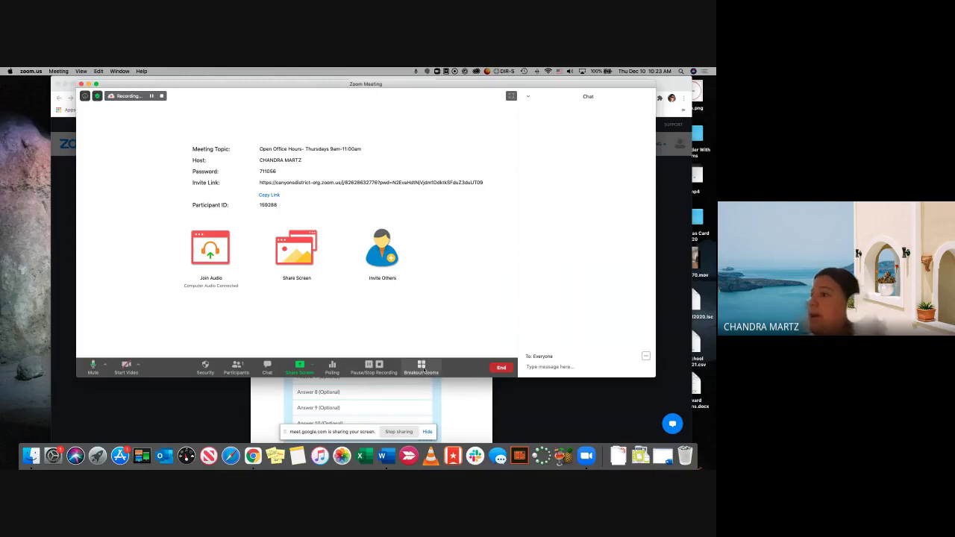
{"action": "left_click", "coordinate": [422, 366]}
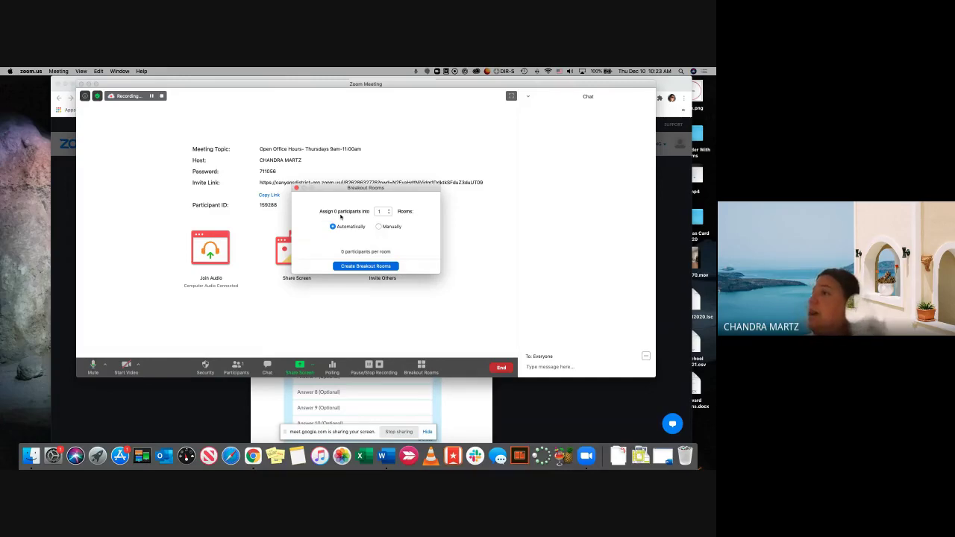
{"action": "left_click", "coordinate": [389, 210]}
{"action": "left_click", "coordinate": [390, 210]}
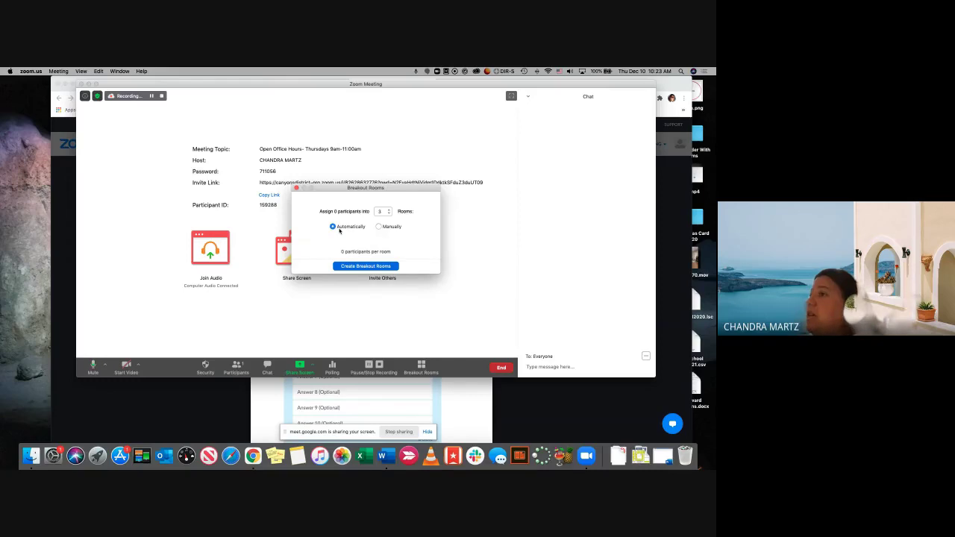
{"action": "left_click", "coordinate": [379, 227]}
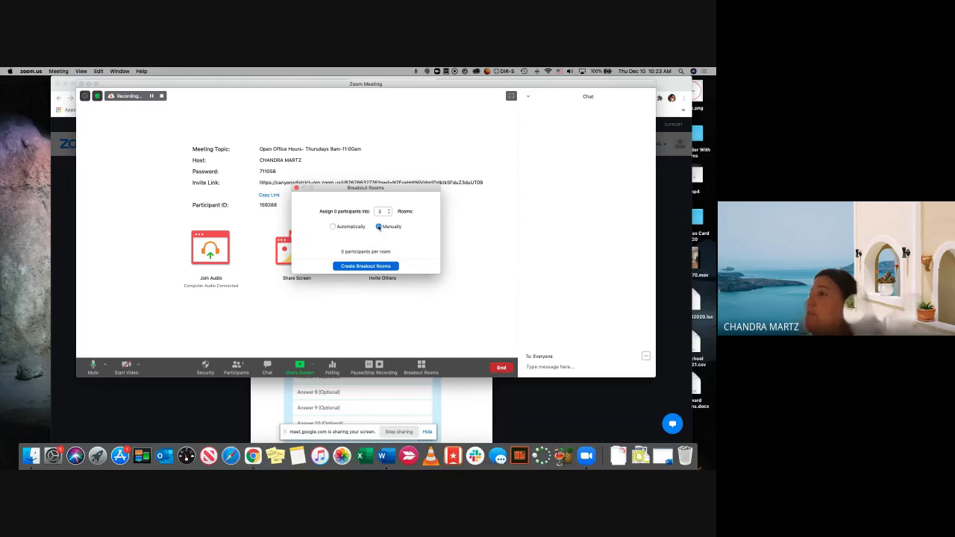
{"action": "left_click", "coordinate": [363, 266]}
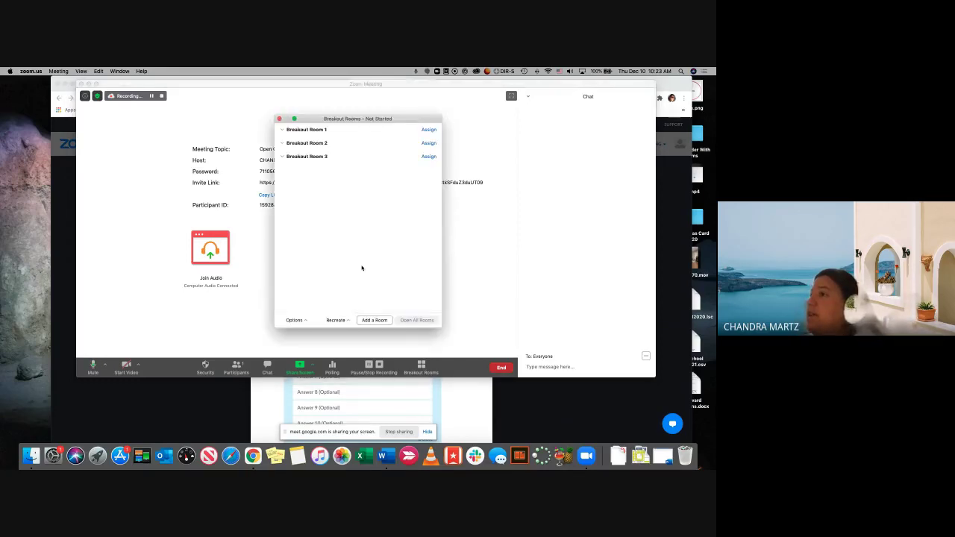
Open Assign for Breakout Room 1, then close the breakout rooms manager without opening rooms.
{"action": "left_click", "coordinate": [431, 129]}
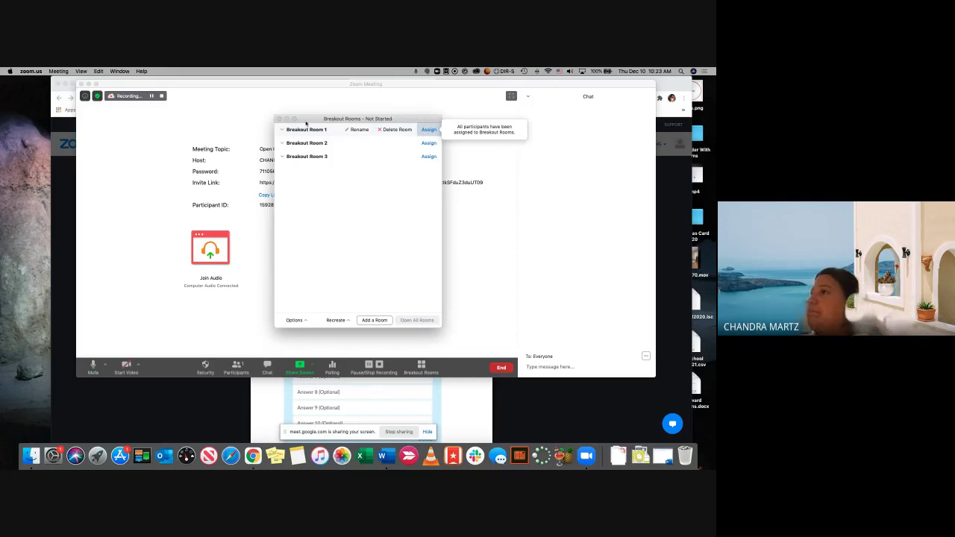
{"action": "mouse_move", "coordinate": [326, 157]}
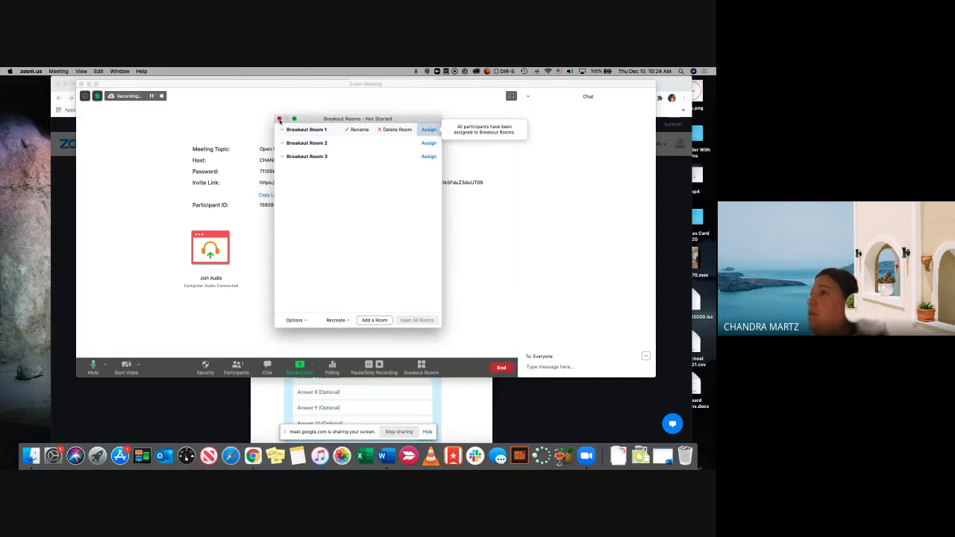
{"action": "left_click", "coordinate": [278, 119]}
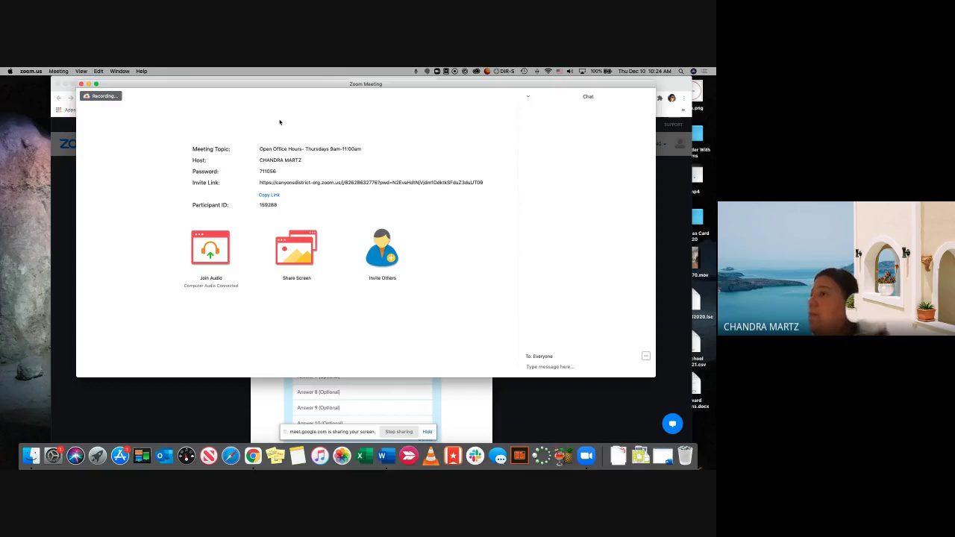